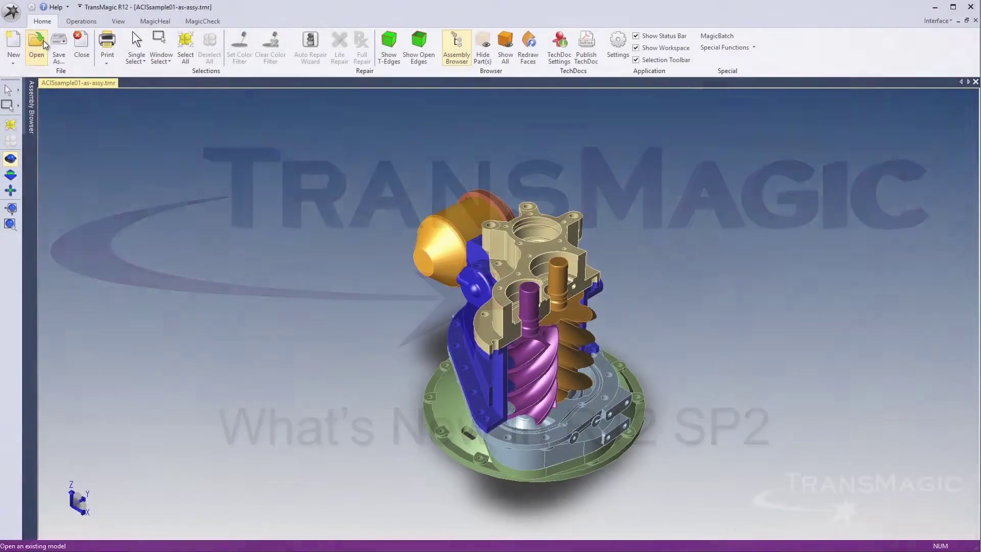
- Examine the CAD file formats available for opening, and cancel without opening a file
click(37, 45)
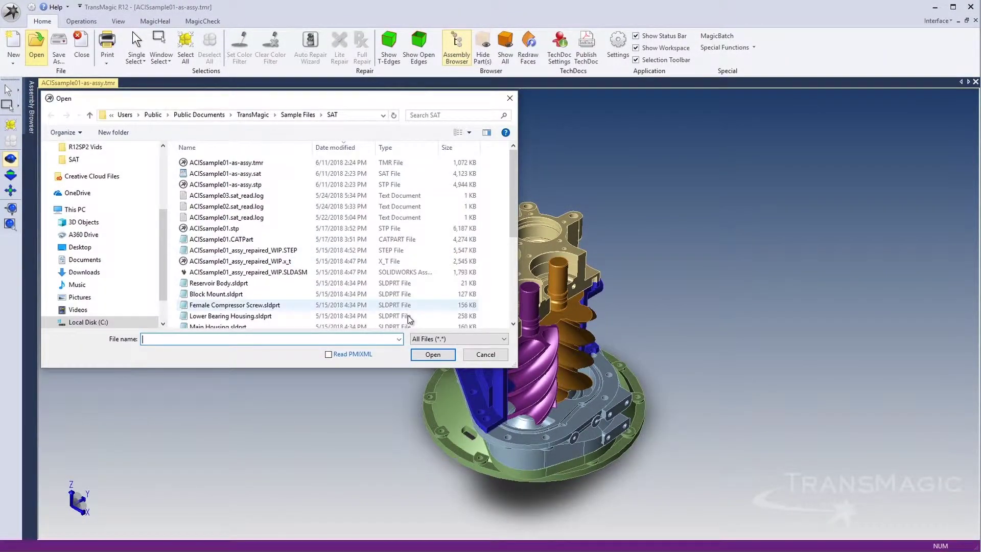
click(504, 340)
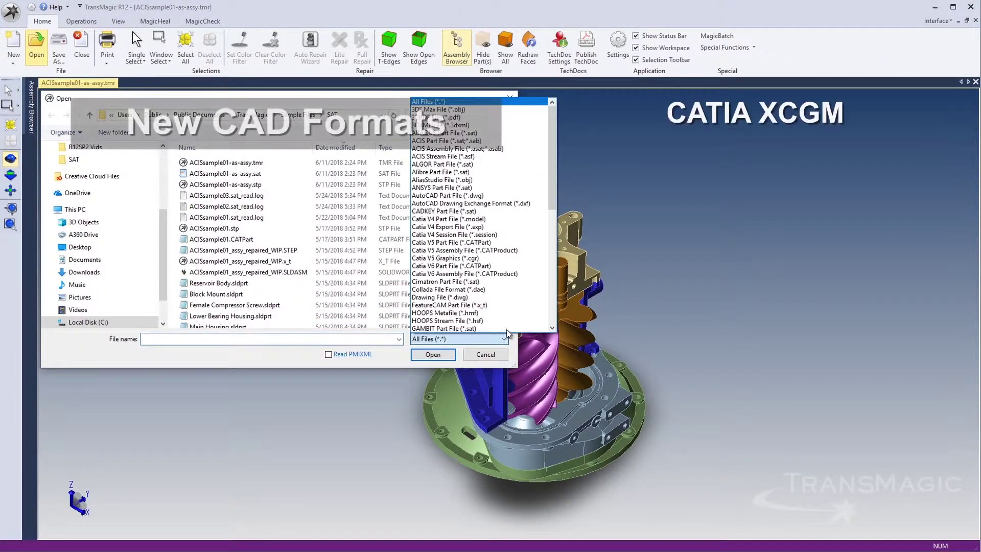
drag(554, 121, 556, 73)
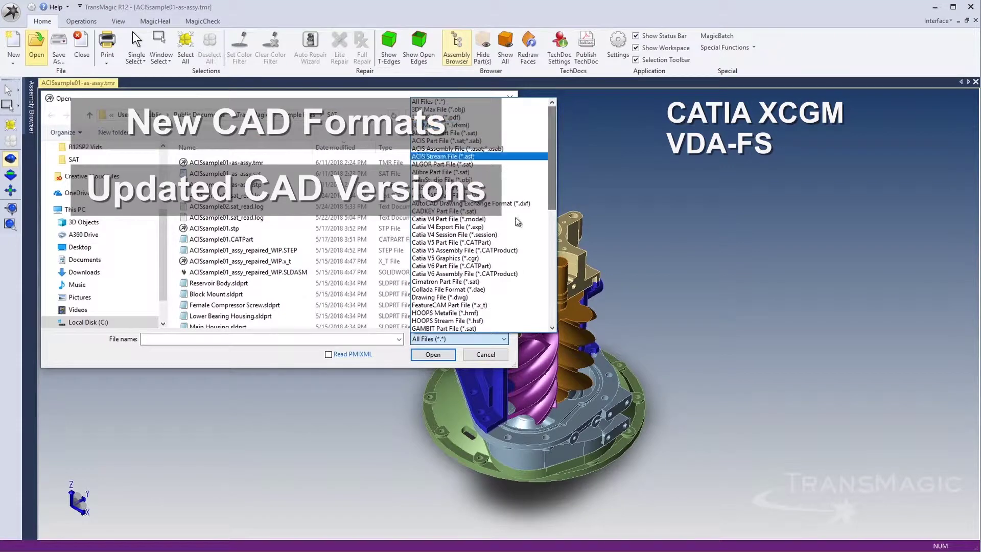
click(492, 353)
click(494, 357)
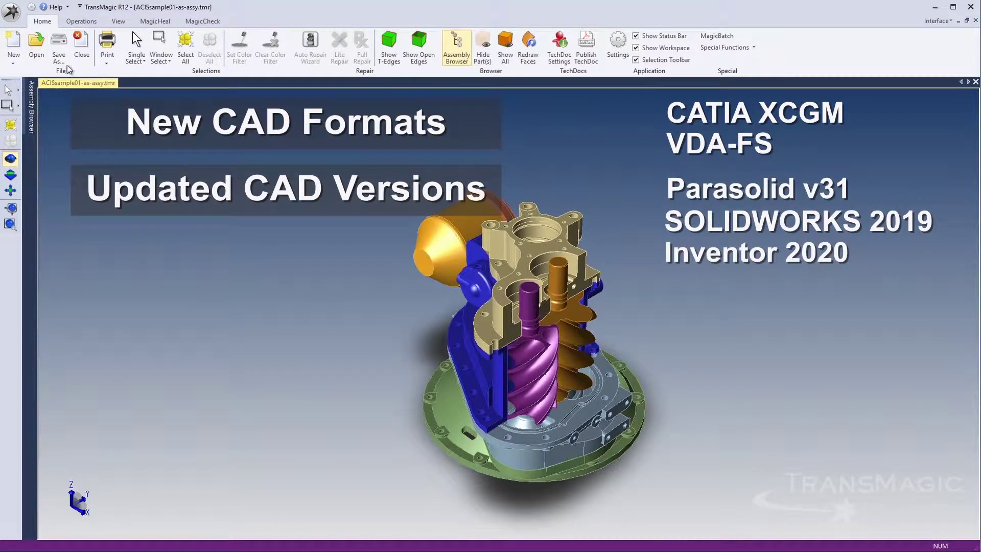
- Examine the output formats available for saving the assembly, and cancel without saving
click(60, 51)
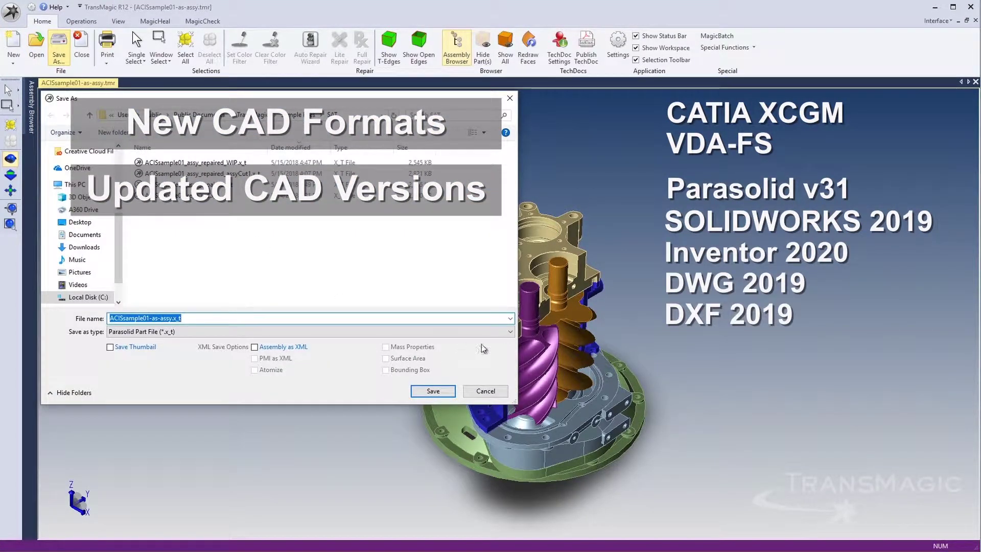
click(509, 332)
drag(515, 279, 521, 153)
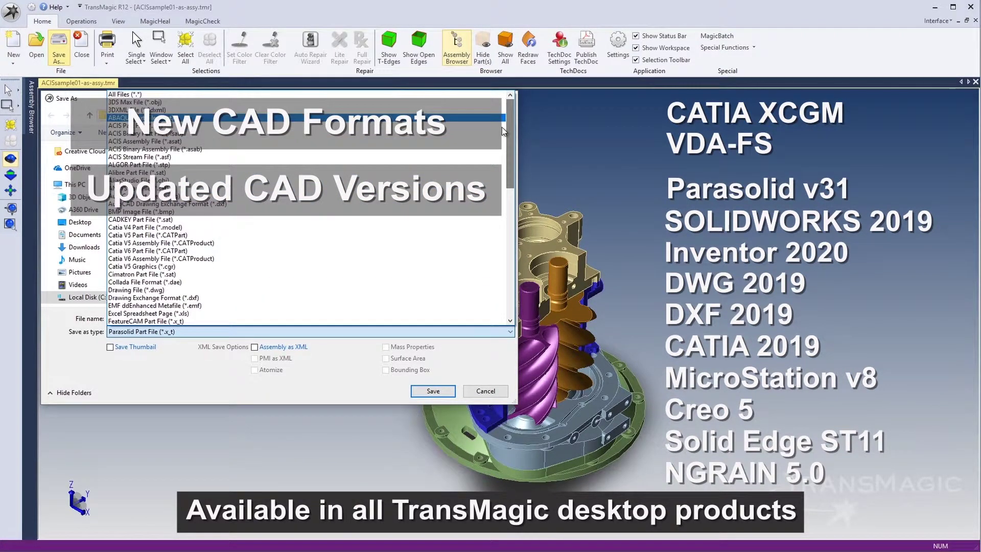
click(485, 391)
click(485, 391)
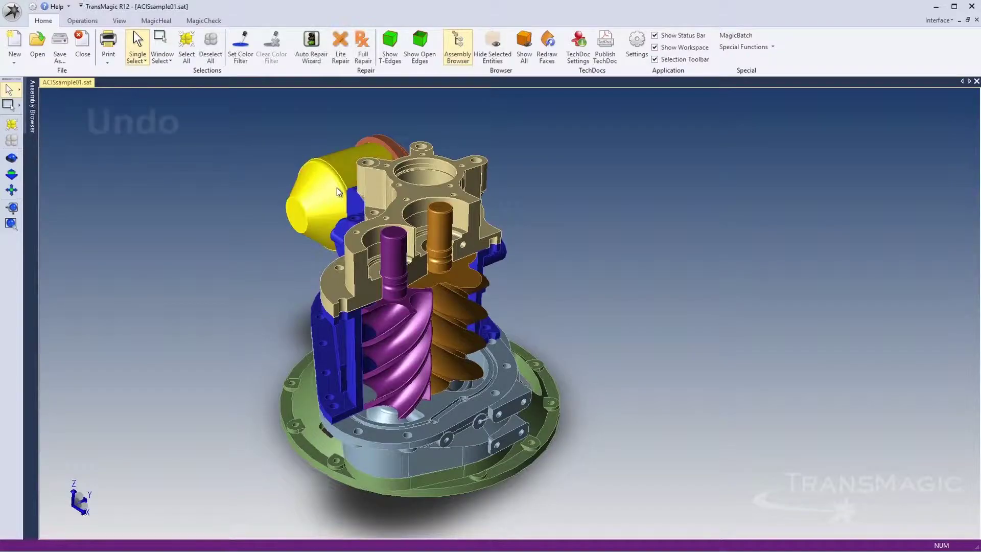
- Delete the compressor parts from ACISsample01.sat, keeping the green base and the square cover plate
key(ctrl+z)
key(ctrl+z)
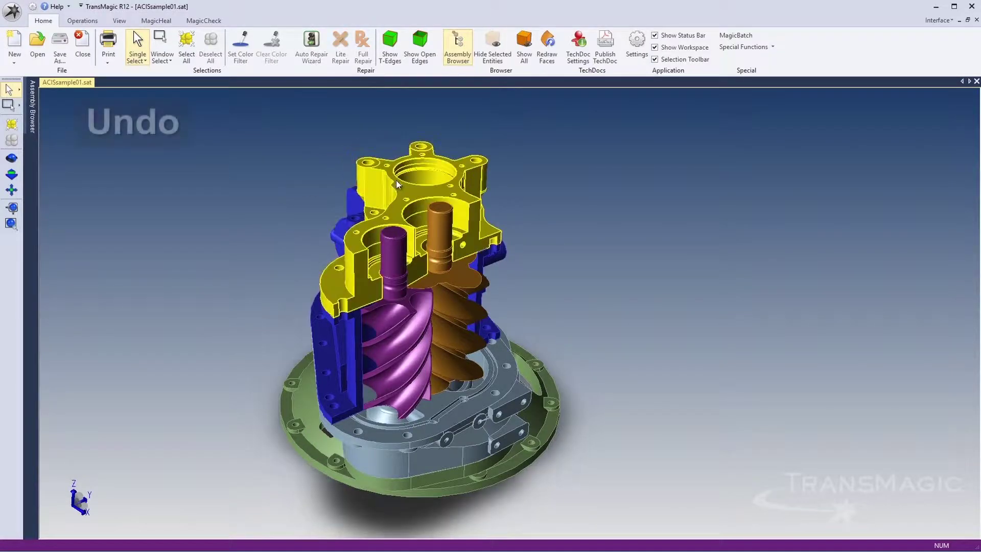
key(Delete)
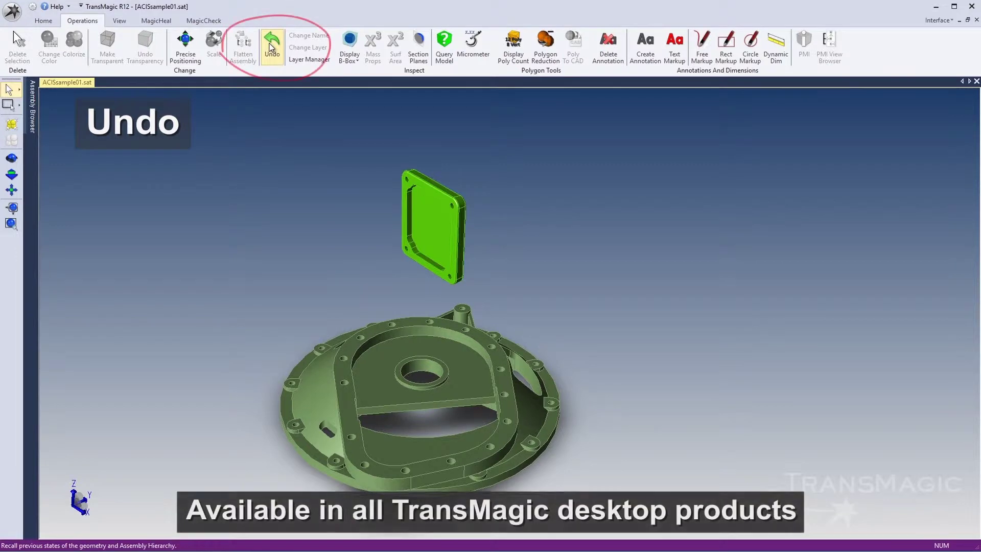
- Undo the part deletions one by one until the full compressor assembly is restored
click(269, 47)
click(272, 49)
click(272, 51)
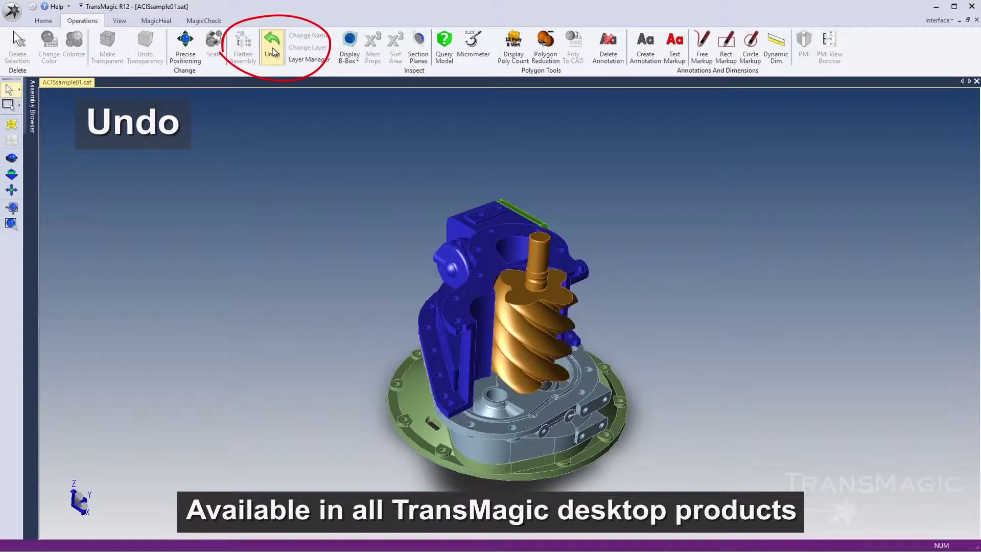
click(272, 51)
click(272, 51)
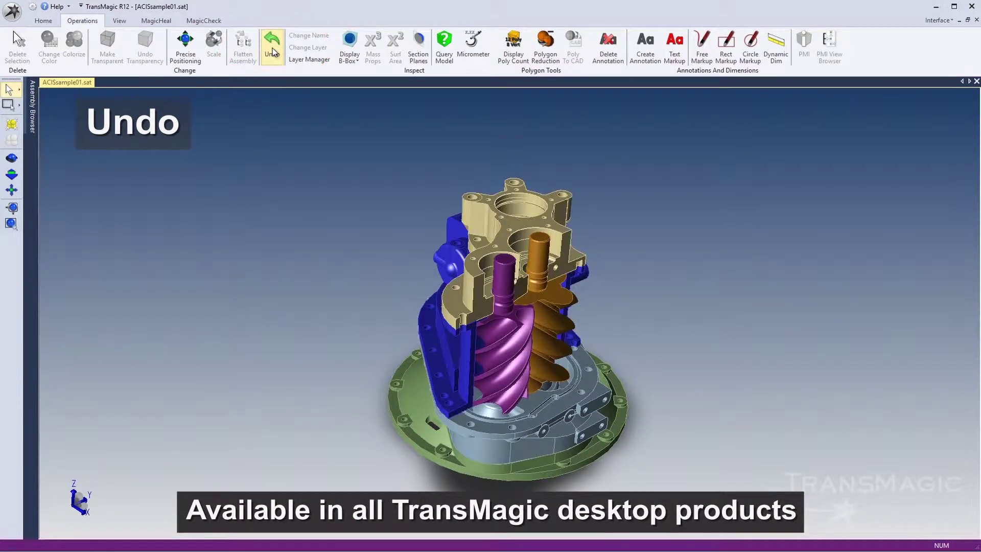
click(273, 55)
click(274, 61)
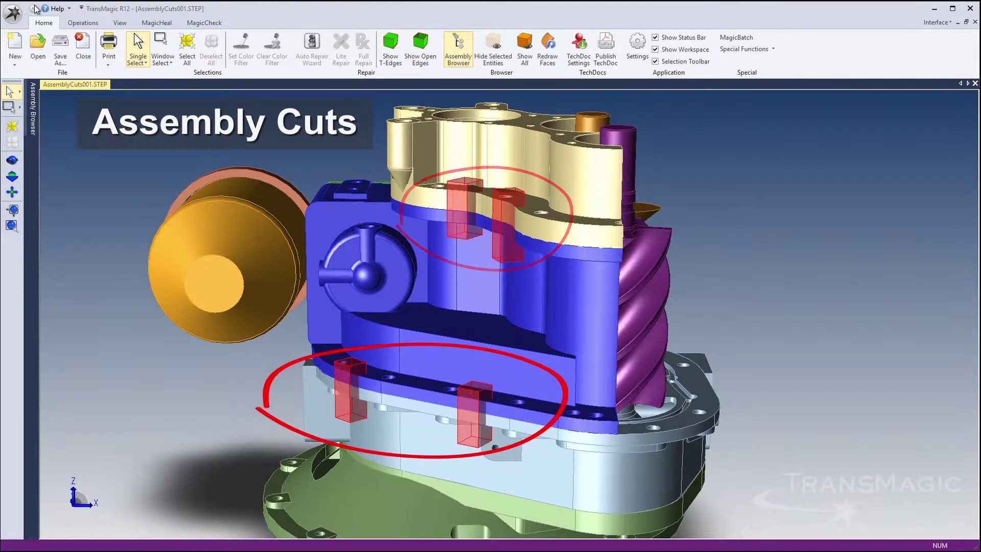
- Examine the cut locations on the housing flanges and compare the AssemblyCuts001 models with and without the cuts
click(12, 160)
drag(314, 389, 359, 384)
click(137, 51)
click(39, 44)
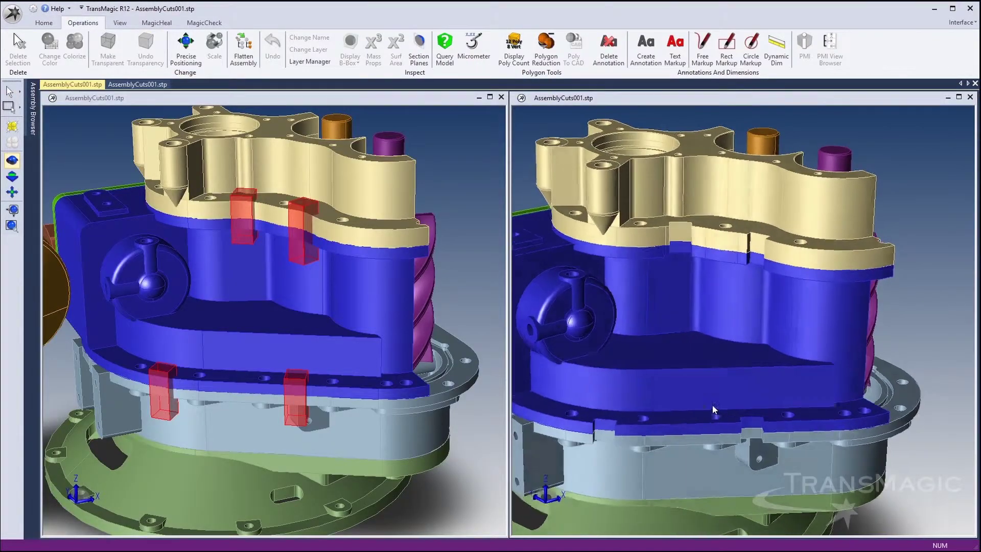
drag(713, 405, 706, 409)
middle_drag(708, 412, 706, 413)
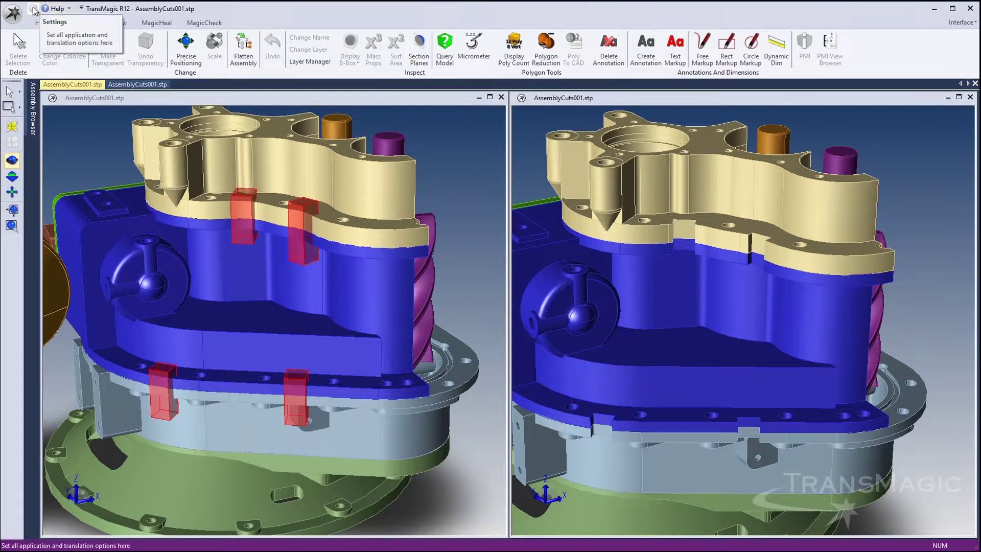
- Accept the Creo | Pro/E read settings with assembly level operations applied after read using Apply Operations With TransMagic
click(33, 9)
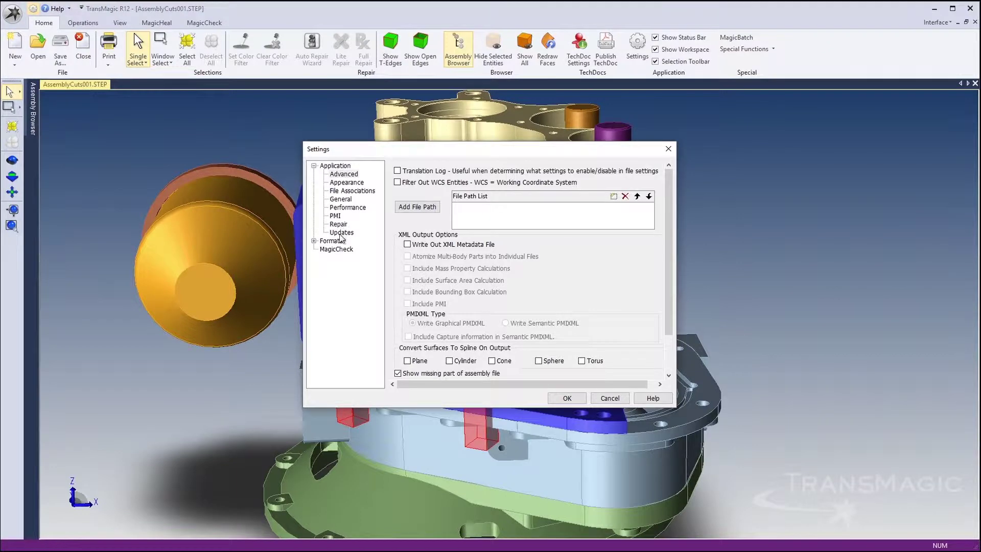
click(314, 242)
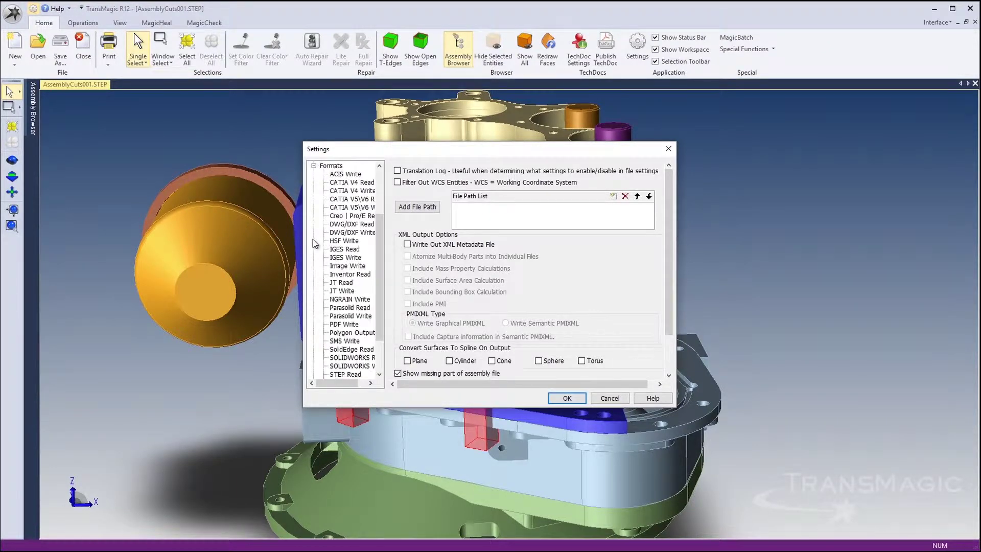
click(345, 217)
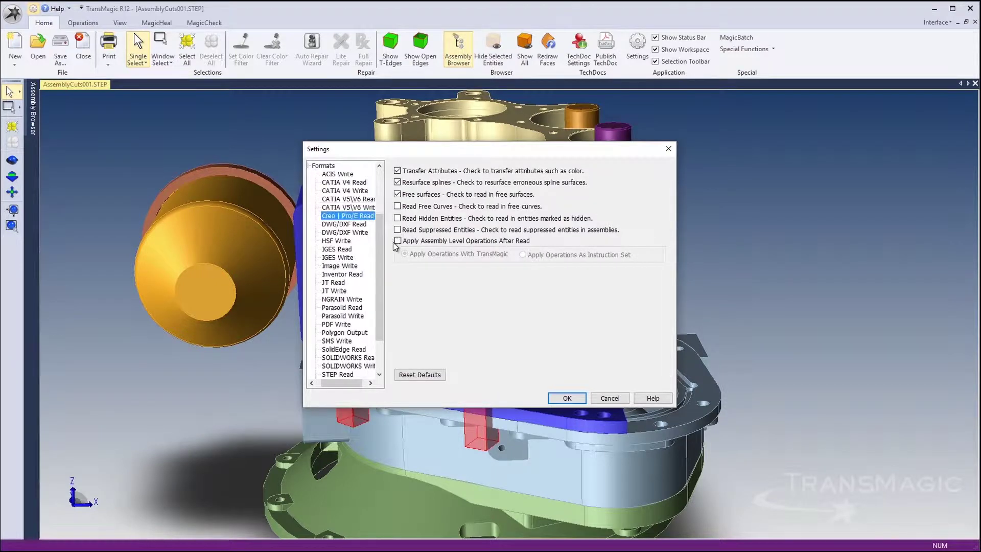
click(566, 397)
- Close the current model and open AssemblyCuts001.stp from the AssyCutDemoAfter folder, orbiting to the flange cuts
click(973, 86)
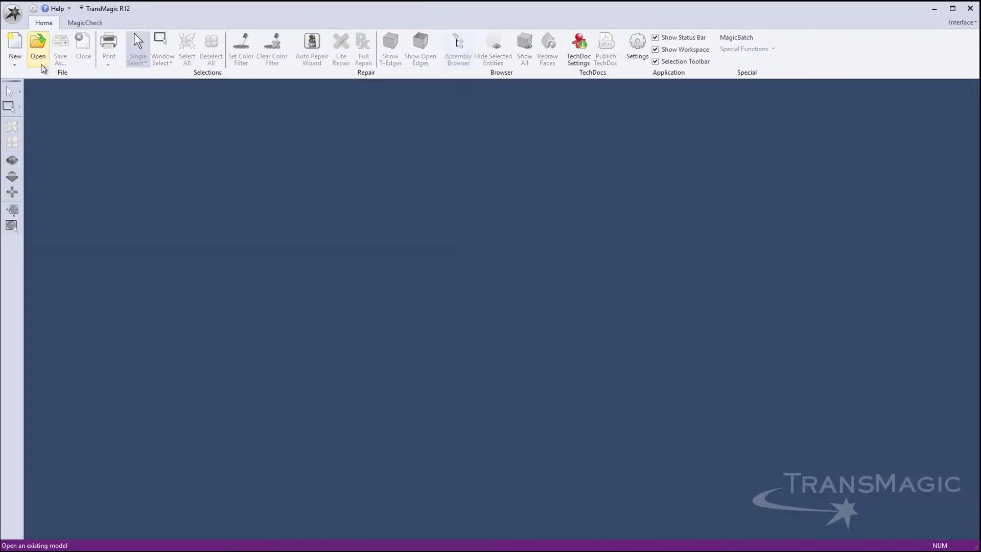
click(40, 60)
double_click(176, 73)
click(189, 74)
click(406, 268)
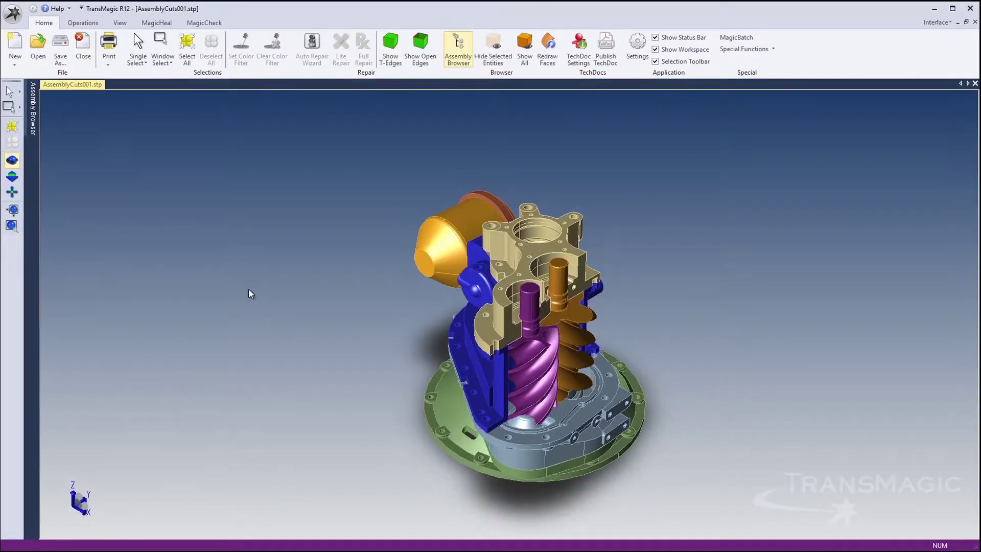
drag(250, 292, 725, 253)
scroll(725, 254, up, 5)
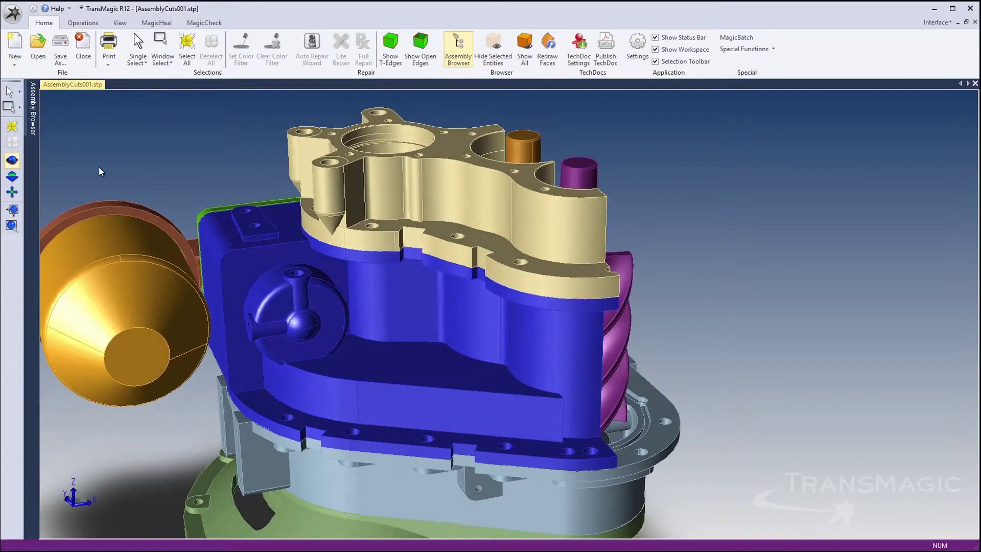
- Open AssemblyCuts001.stp from the AssyCutDemo folder
click(36, 47)
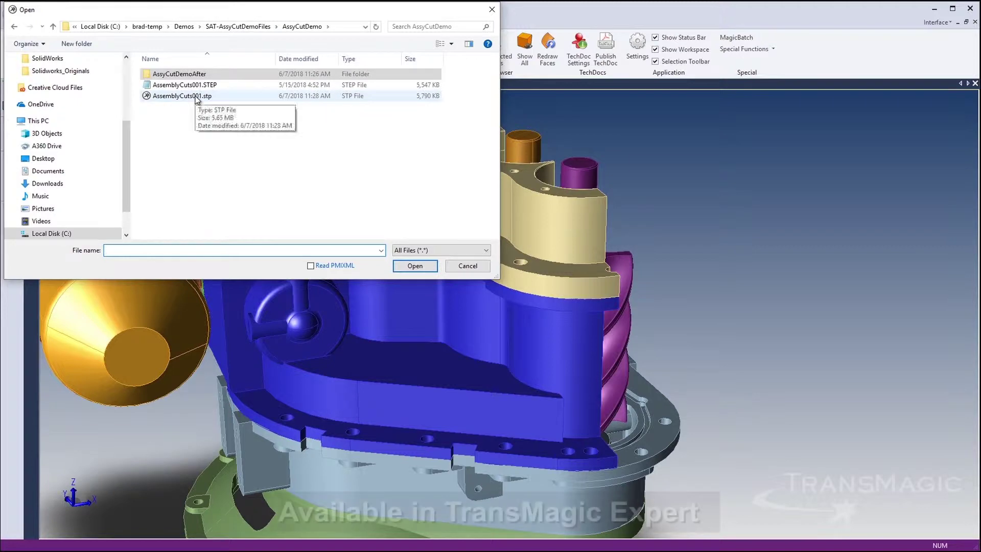
click(199, 96)
click(414, 265)
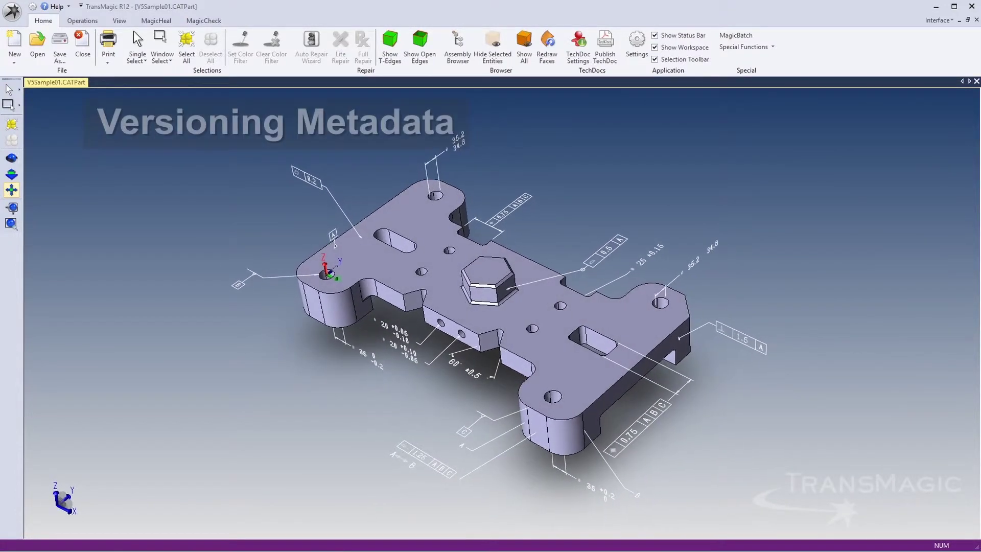
- Show the Assembly Browser for V5Sample01.CATPart and expand its UDA node to examine the versioning metadata
click(460, 51)
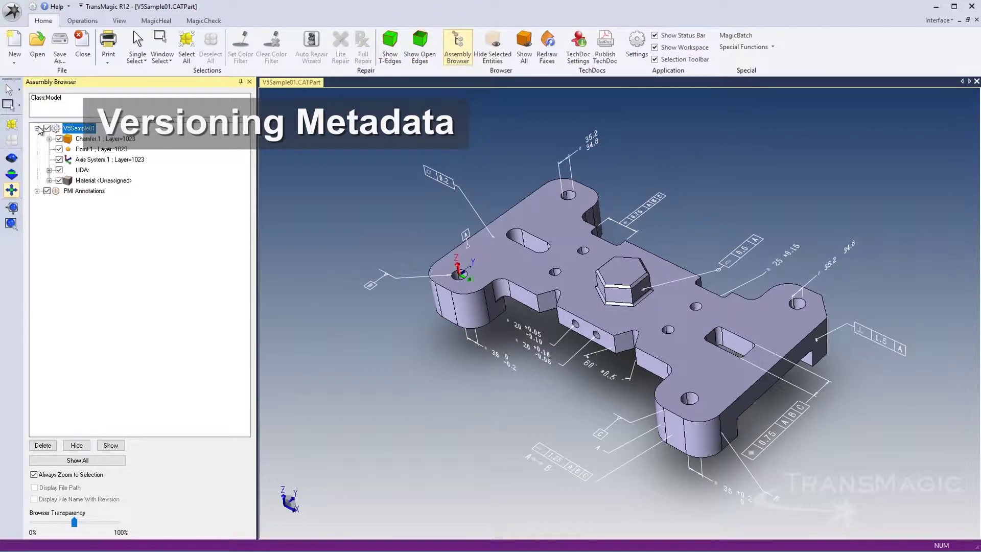
click(49, 171)
click(82, 170)
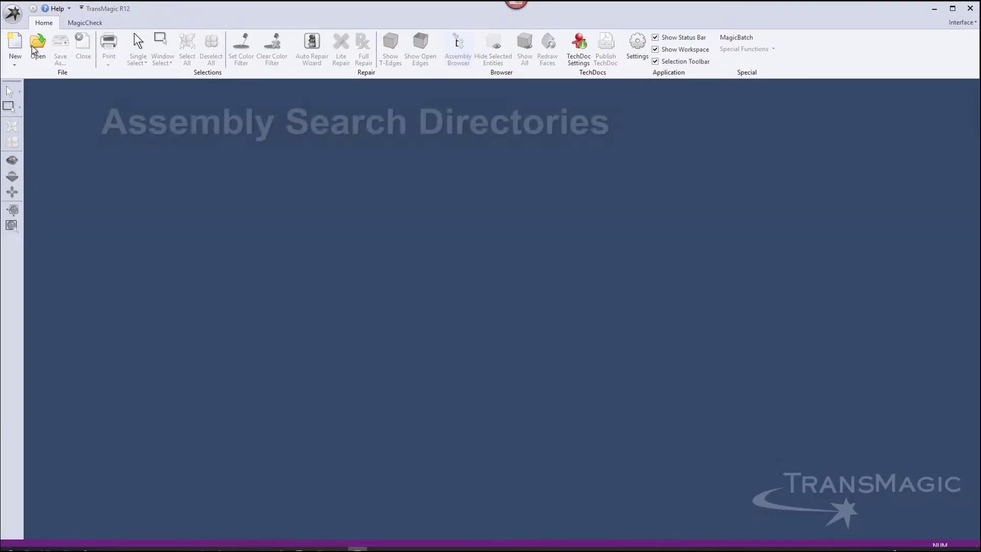
- Try to open Cylinder Clamp.iam from the InvSample03_scatteredAssy folder
click(32, 49)
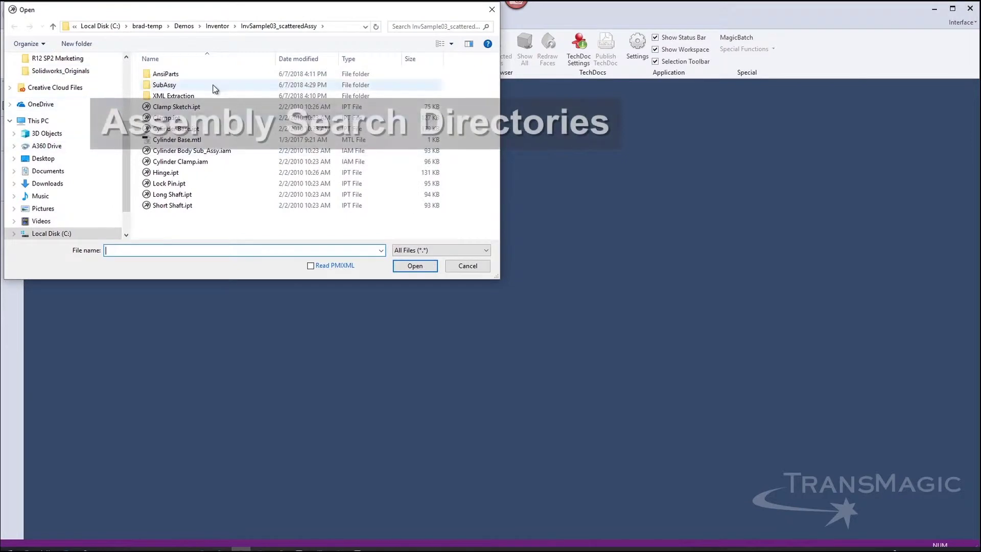
click(180, 162)
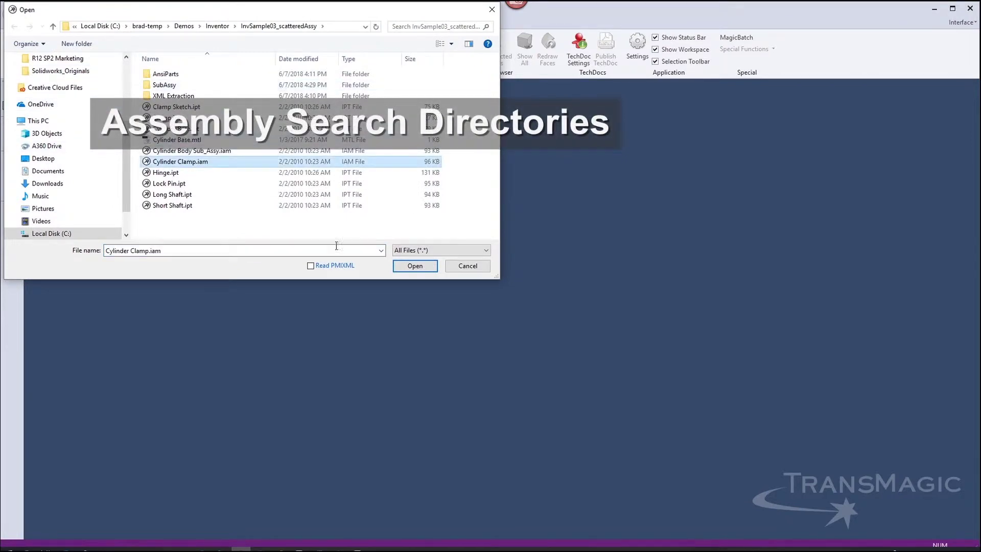
click(414, 266)
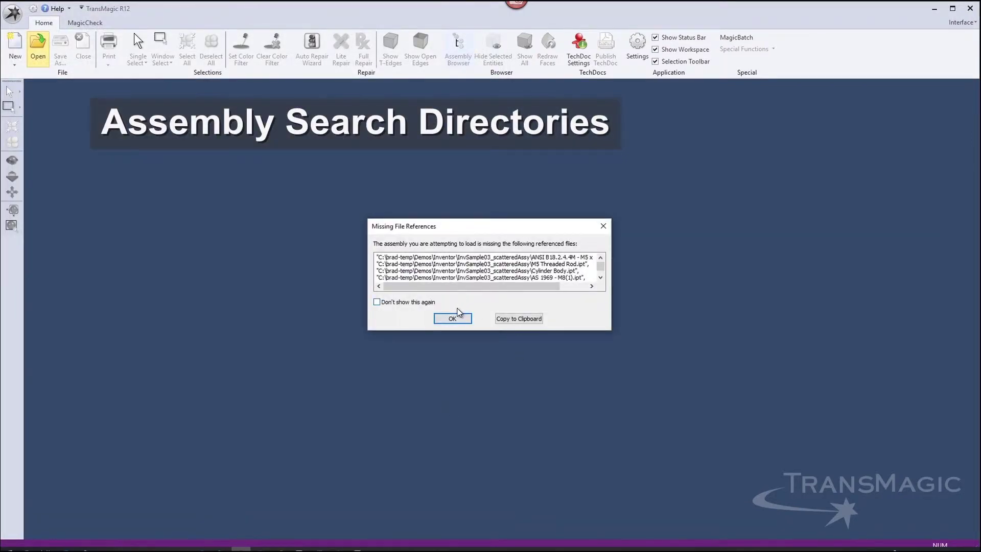
click(457, 318)
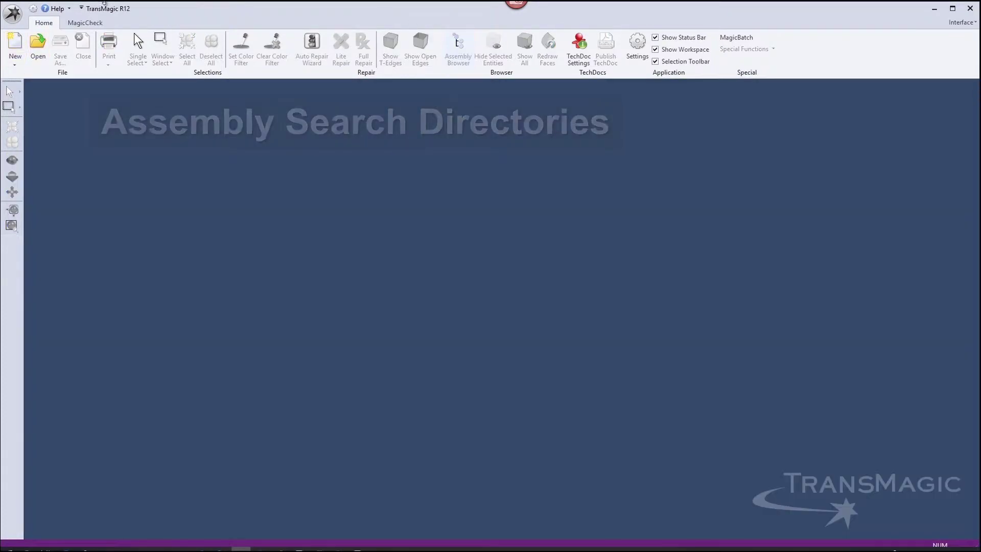
- Add the AnsiParts and SubAssy folders of InvSample03_scatteredAssy to the application's File Path List
click(33, 8)
click(417, 204)
click(468, 229)
ctrl+click(467, 240)
click(713, 421)
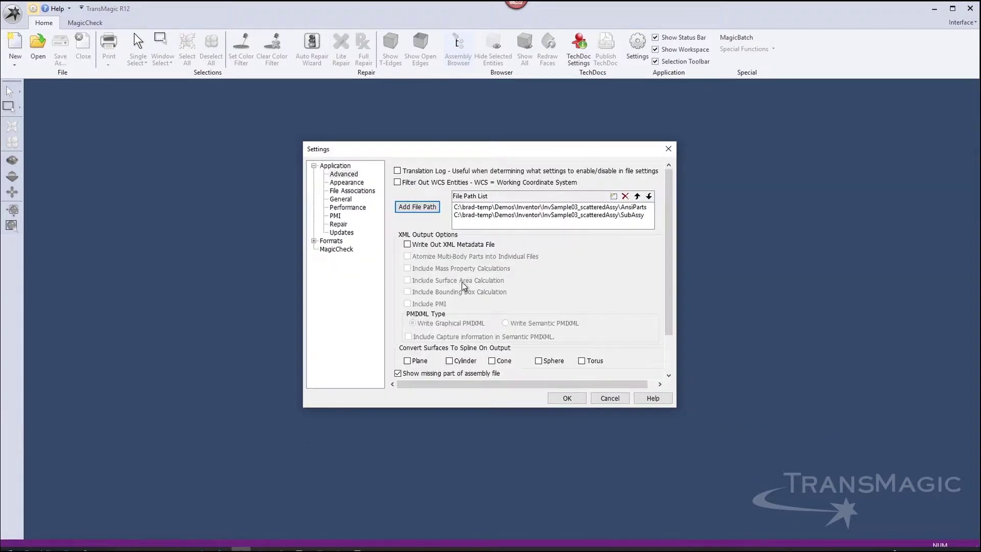
click(566, 398)
- Open the Cylinder Clamp.iam assembly again and inspect its tree in the Assembly Browser
click(38, 45)
click(186, 150)
click(180, 161)
click(415, 266)
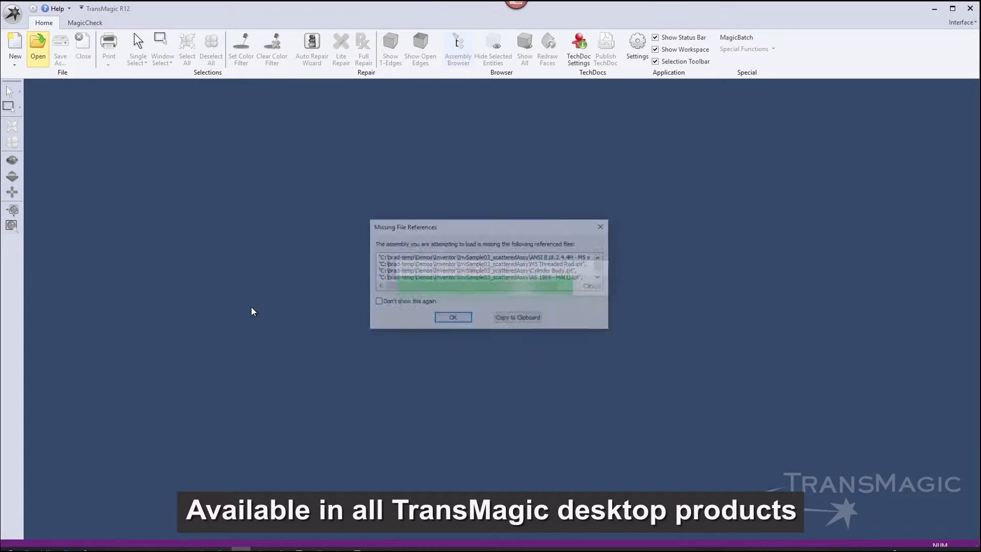
click(452, 317)
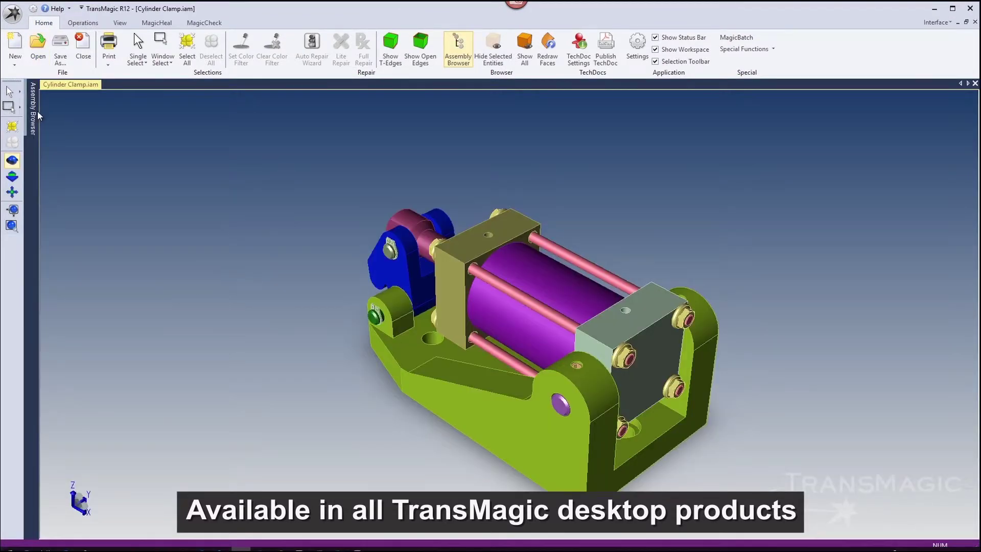
click(53, 130)
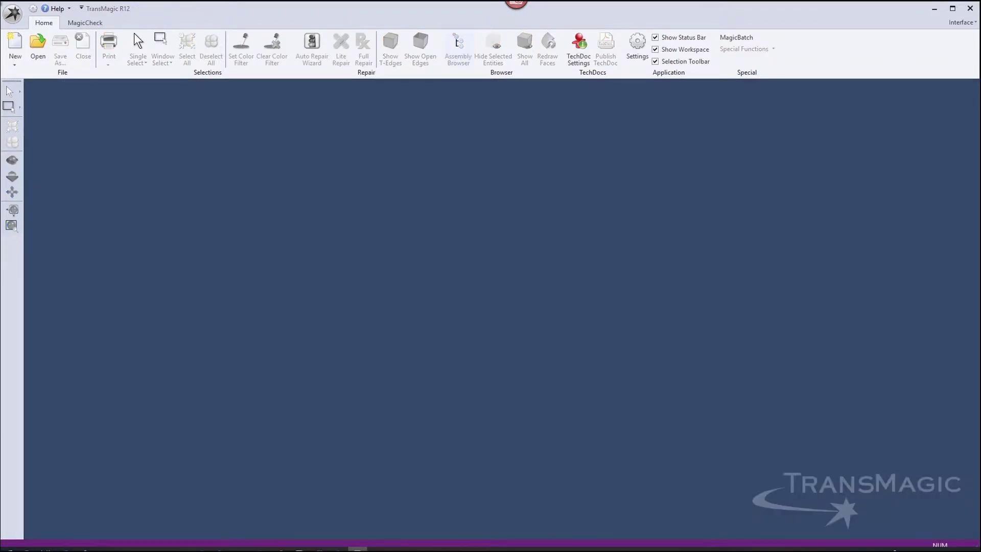
- Open Non-manifold_edges.tmr from the Non-Manifold folder of the MagicHeal sample files
click(38, 45)
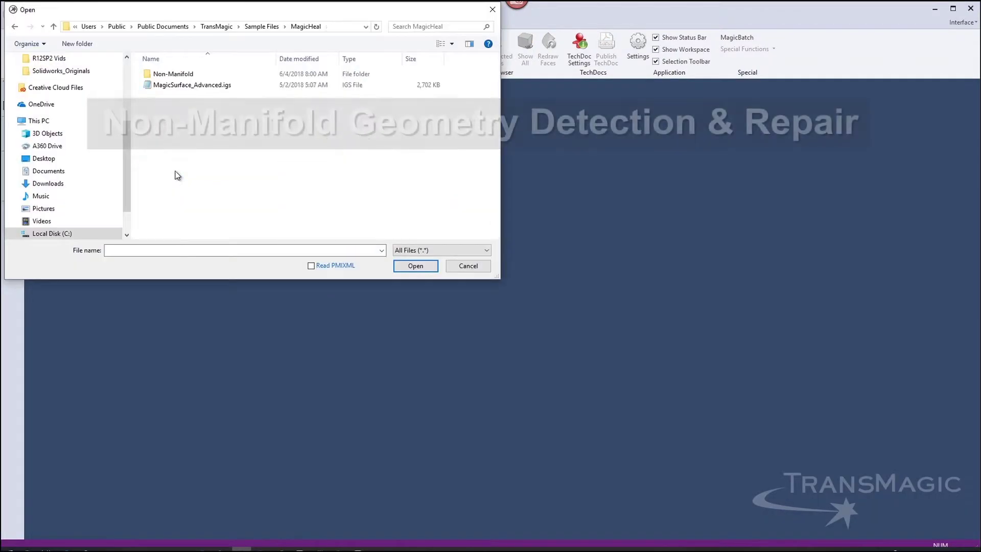
double_click(185, 78)
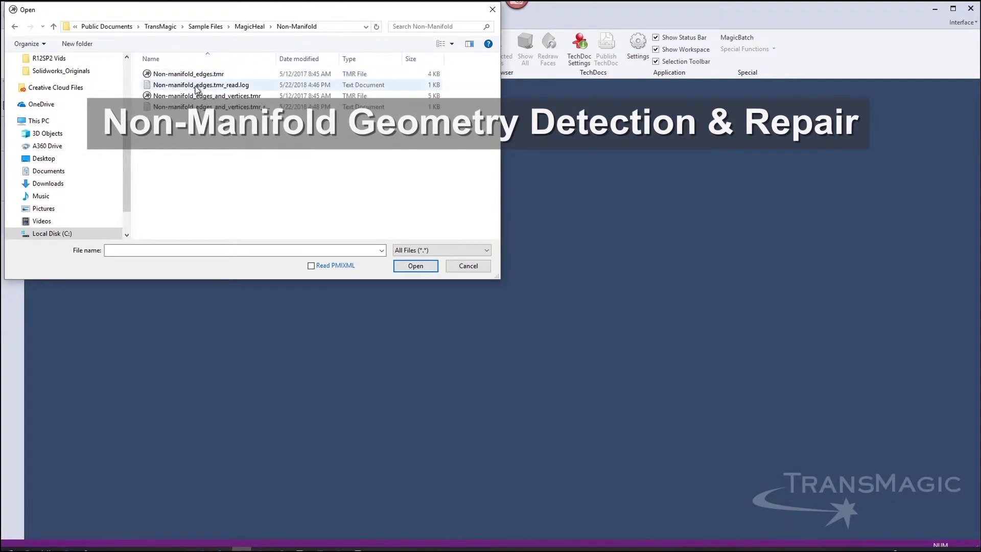
click(193, 76)
click(415, 266)
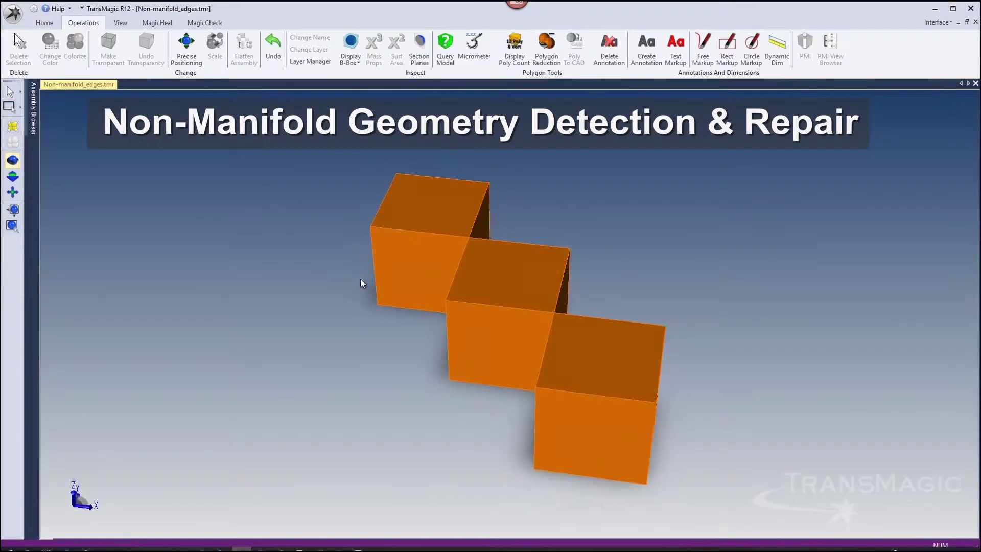
- Show the Assembly Browser and expand the non-manifold_edges model's tree
drag(361, 279, 363, 289)
click(10, 92)
mouse_move(34, 116)
click(53, 131)
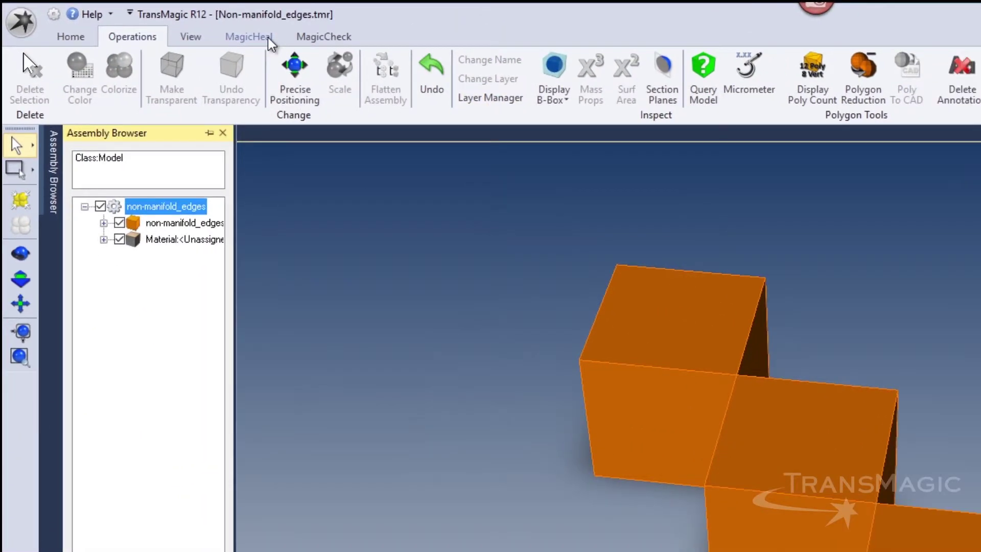
- Highlight the non-manifold edges of the three connected cubes and dismiss the entity report
click(271, 39)
click(403, 63)
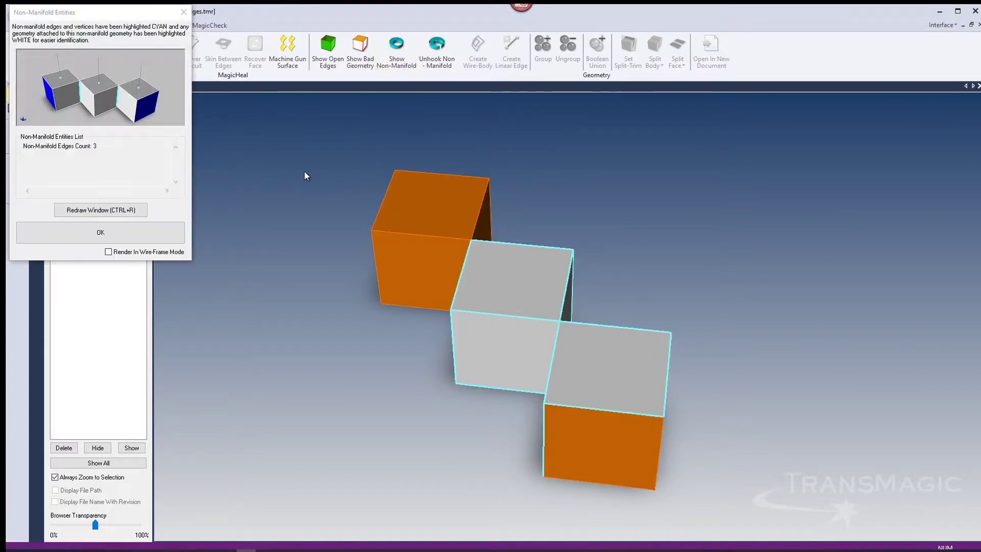
click(118, 239)
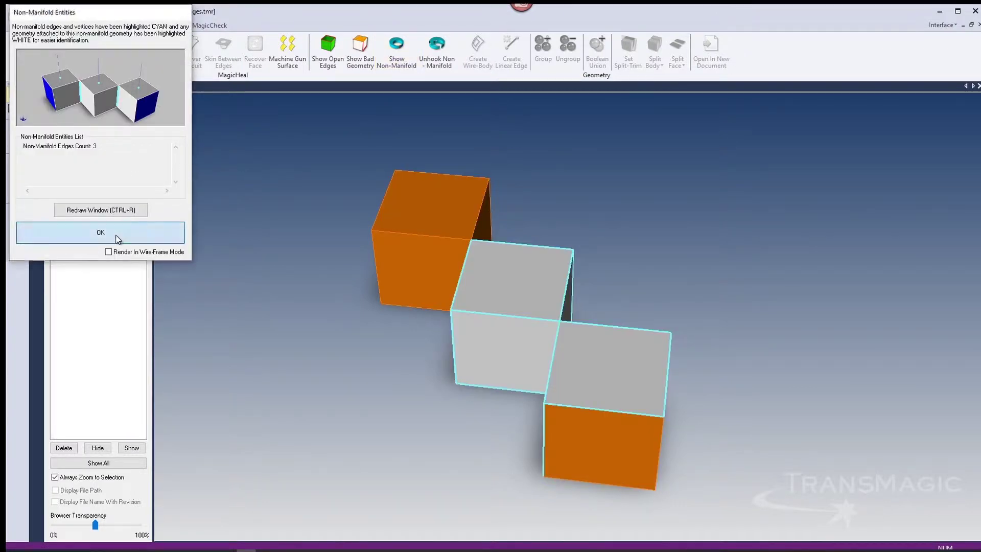
- Unhook the non-manifold geometry of the cubes and show the resulting parts in the Assembly Browser tree
click(436, 48)
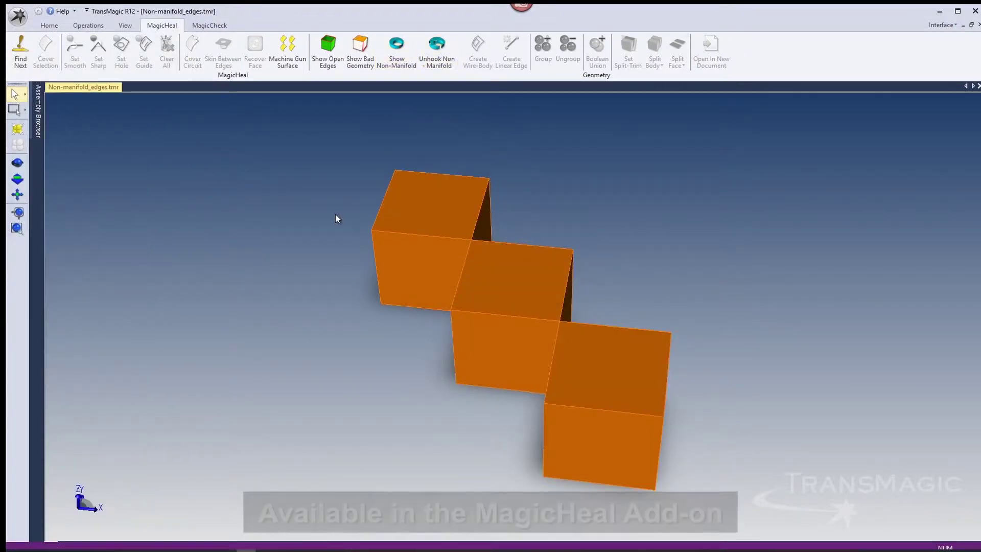
click(38, 118)
click(58, 132)
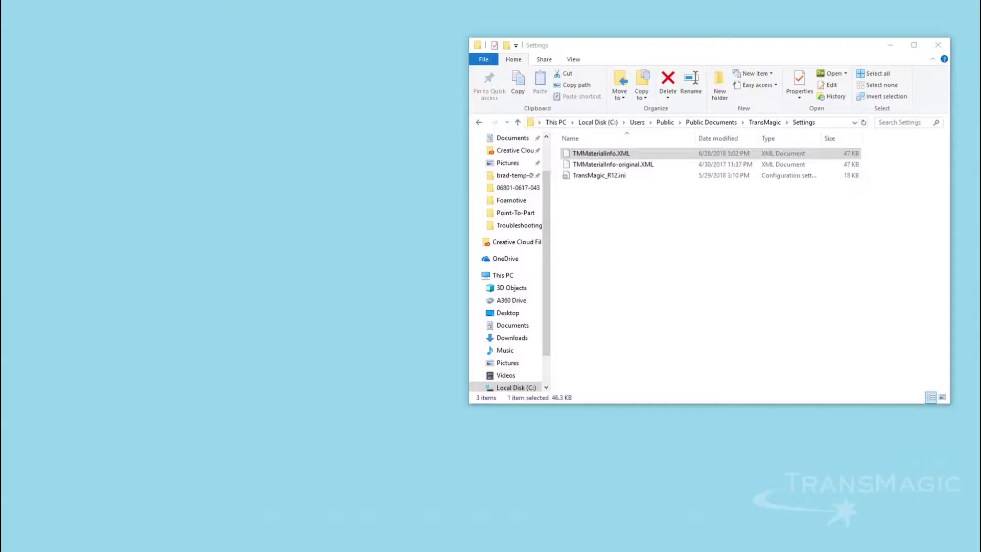
- Open TMMaterialInfo.XML in Notepad++ and paste in a material block named ABS_High_Strength at line 16
drag(574, 160, 630, 210)
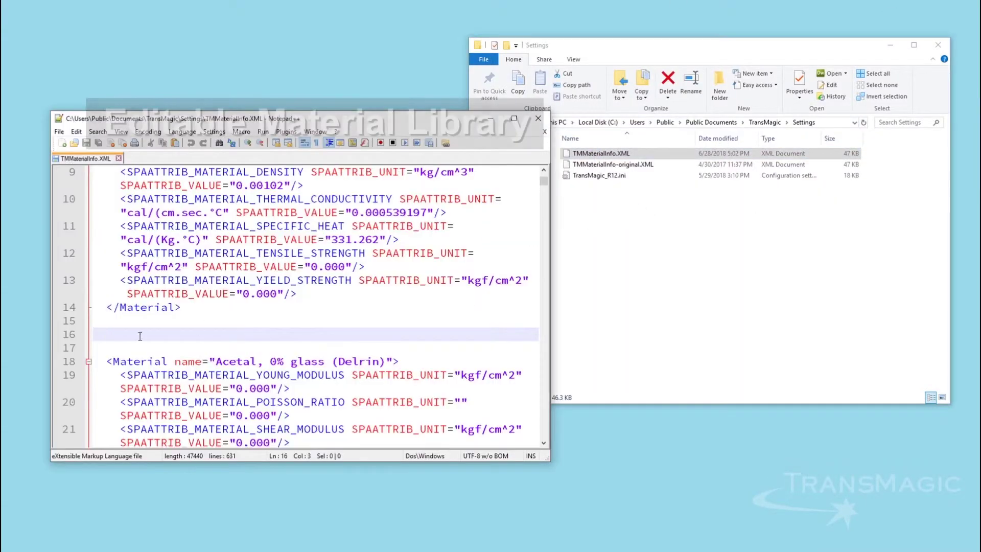
scroll(139, 336, up, 3)
click(544, 201)
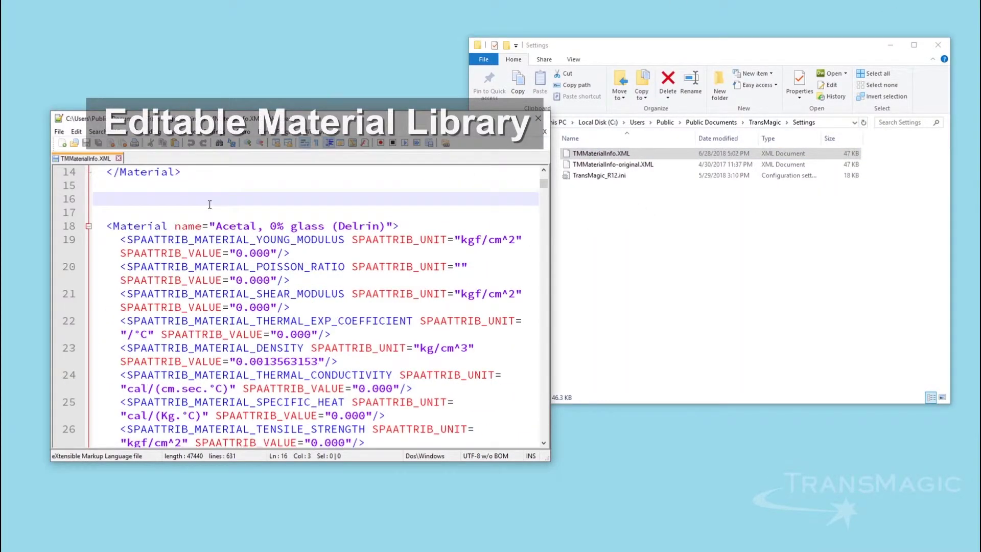
text(<Material name="ABS_High_Strength">     <SPAATTRIB_MATERIAL_YOUNG_MODULUS SPAATTRIB_UNIT="kgf/cm^2" SPAATTRIB_VALUE="20394.2"/>     <SPAATTRIB_MATERIAL_POISSON_RATIO SPAATTRIB_UNIT="" SPAATTRIB_VALUE="0.394"/>     <SPAATTRIB_MATERIAL_SHEAR_MODULUS SPAATTRIB_UNIT="kgf/cm^2" SPAATTRIB_VALUE="3251.86"/>     <SPAATTRIB_MATERIAL_THERMAL_EXP_COEFFICIENT SPAATTRIB_UNIT="/°C" SPAATTRIB_VALUE="0.000"/>     <SPAATTRIB_MATERIAL_DENSITY SPAATTRIB_UNIT="kg/cm^3" SPAATTRIB_VALUE="0.00172"/>     <SPAATTRIB_MATERIAL_THERMAL_CONDUCTIVITY SPAATTRIB_UNIT="cal/(cm.sec.°C" SPAATTRIB_VALUE="0.000539197"/>     <SPAATTRIB_MATERIAL_SPECIFIC_HEAT SPAATTRIB_UNIT="cal/(Kg.°C)" SPAATTRIB_VALUE="331.262"/>     <SPAATTRIB_MATERIAL_TENSILE_STRENGTH SPAATTRIB_UNIT="kgf/cm^2" SPAATTRIB_VALUE="0.000"/>     <SPAATTRIB_MATERIAL_YIELD_STRENGTH SPAATTRIB_UNIT="kgf/cm^2" SPAATTRIB_VALUE="0.000"/>   </Material>)
drag(331, 199, 217, 199)
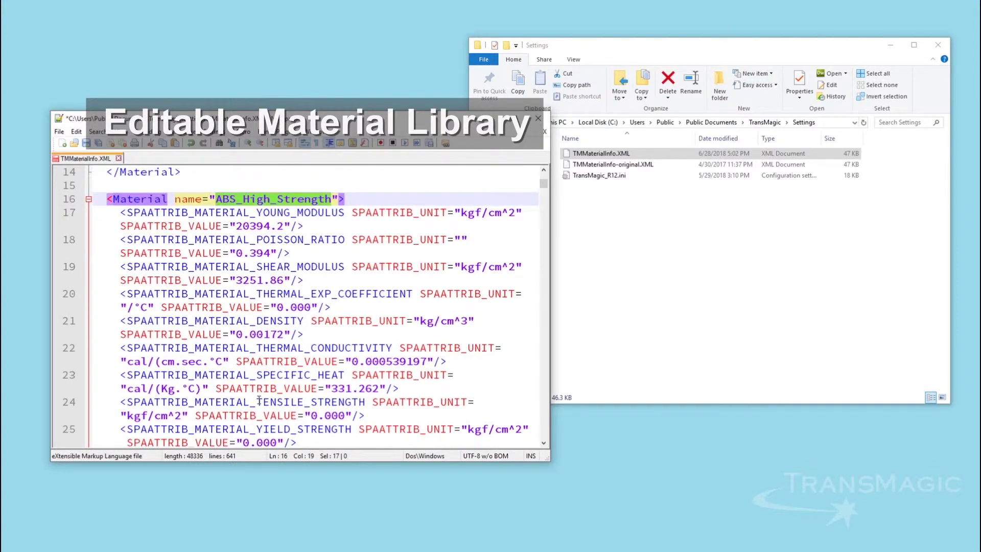
- Compare the density of ABS_High_Strength with that of the material above it, and save and close TMMaterialInfo.XML
drag(113, 320, 332, 336)
scroll(343, 279, up, 3)
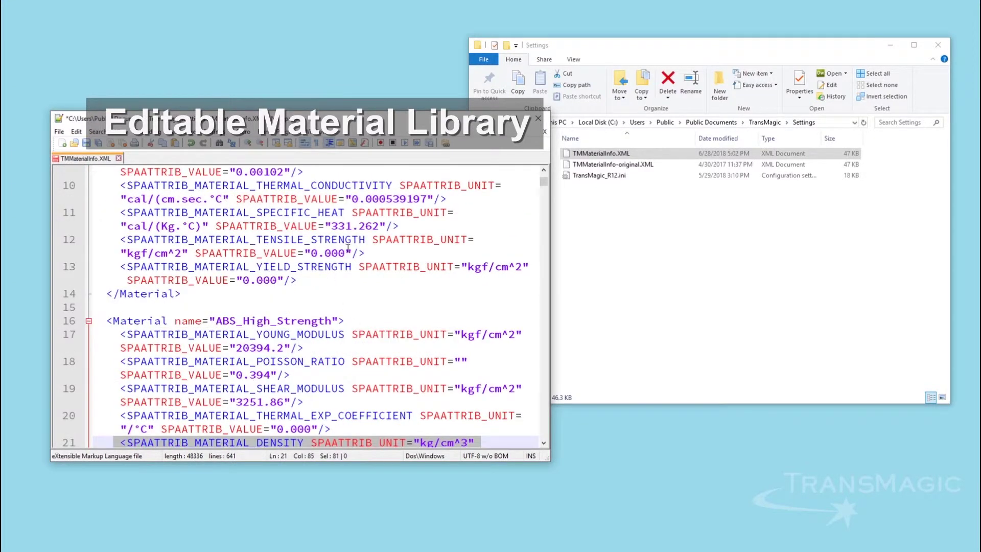
scroll(330, 250, up, 2)
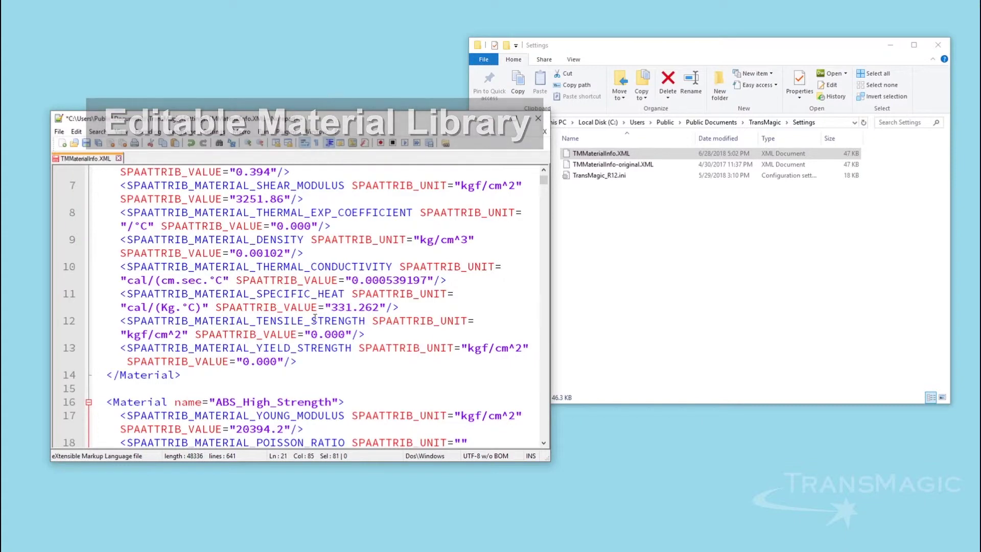
drag(236, 253, 285, 254)
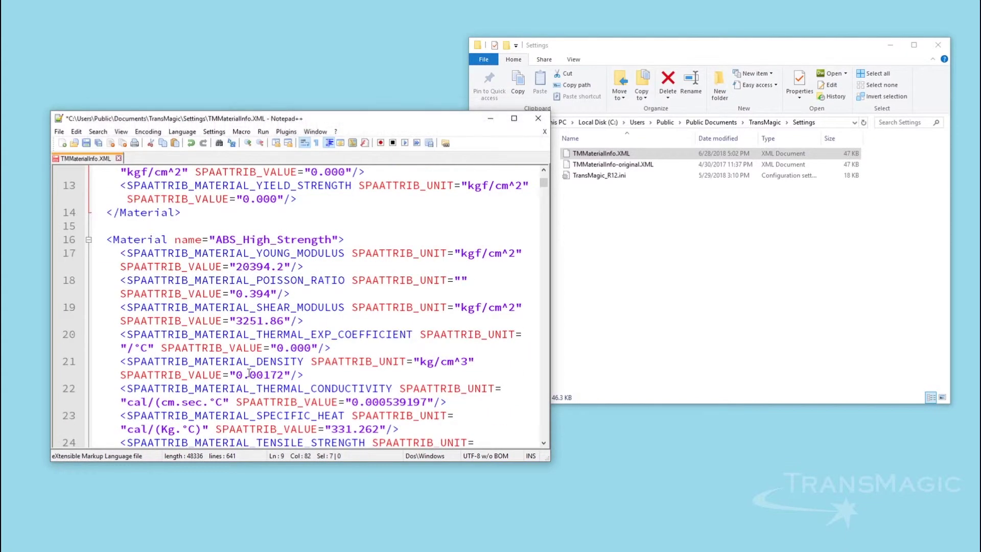
double_click(250, 374)
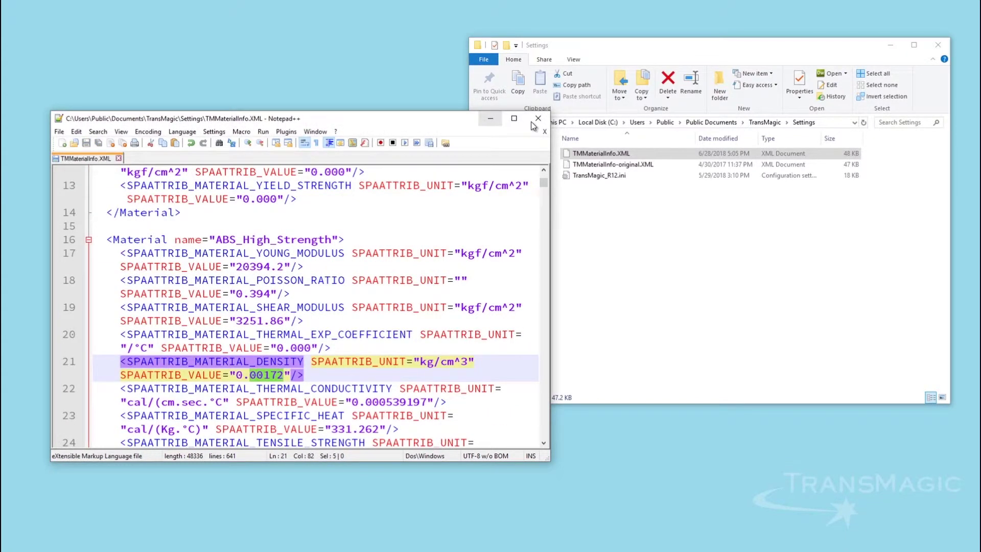
click(538, 119)
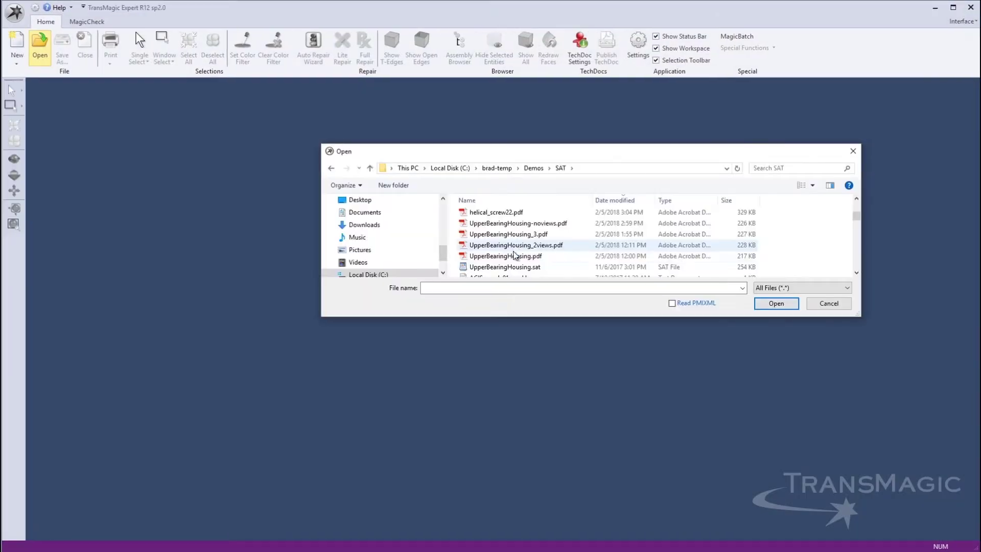
- Switch to UpperBearingHousing.sat in TransMagic, assign the ABS_High_Strength material to the part and check its mass properties
click(516, 270)
click(777, 304)
click(35, 115)
click(54, 129)
double_click(114, 151)
click(498, 267)
click(460, 350)
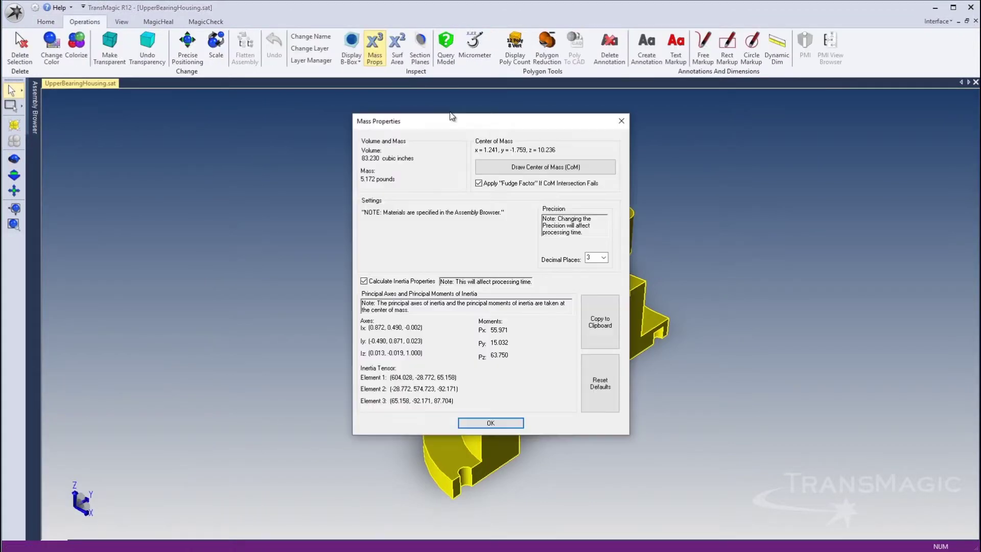
drag(452, 116, 733, 116)
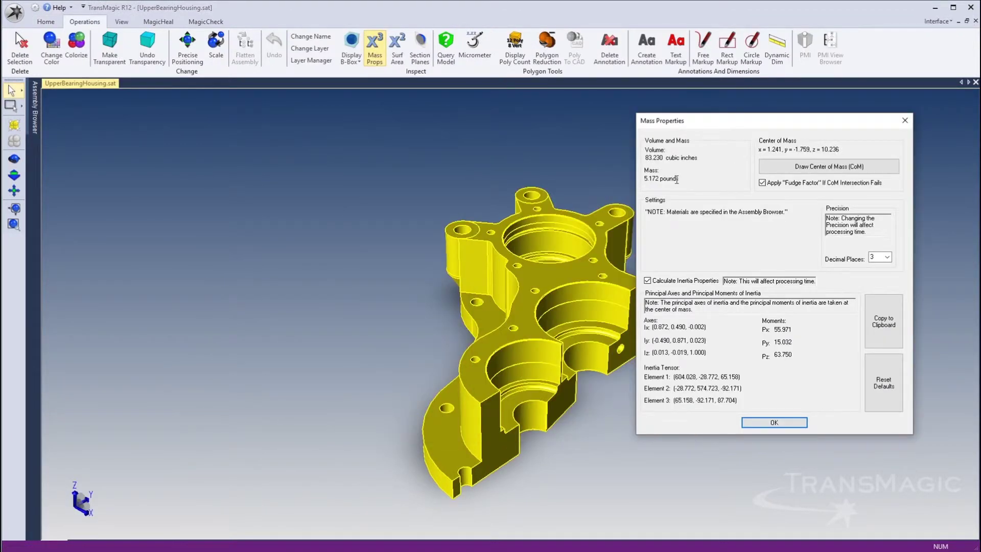
click(772, 423)
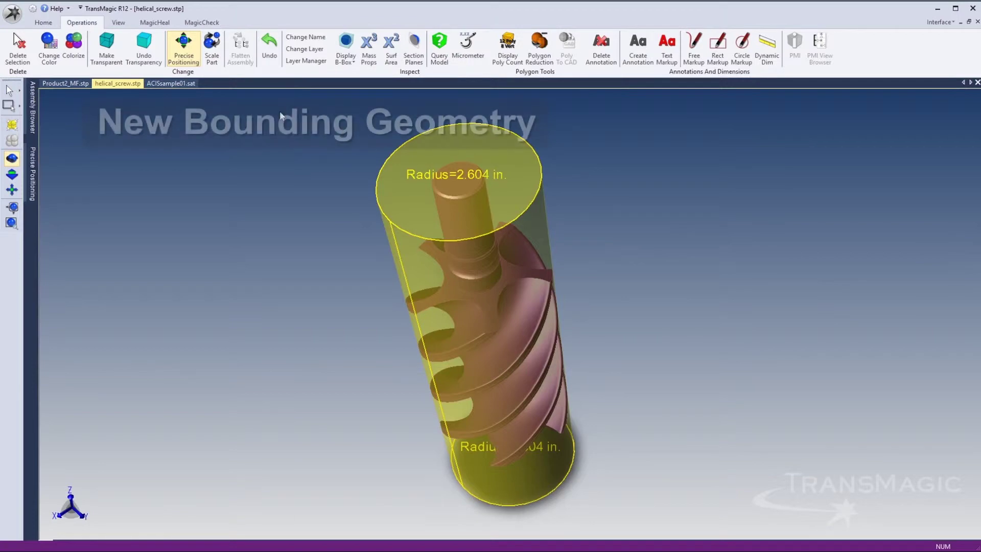
- Switch to ACISsample01.sat and display a bounding sphere around the whole assembly
click(170, 84)
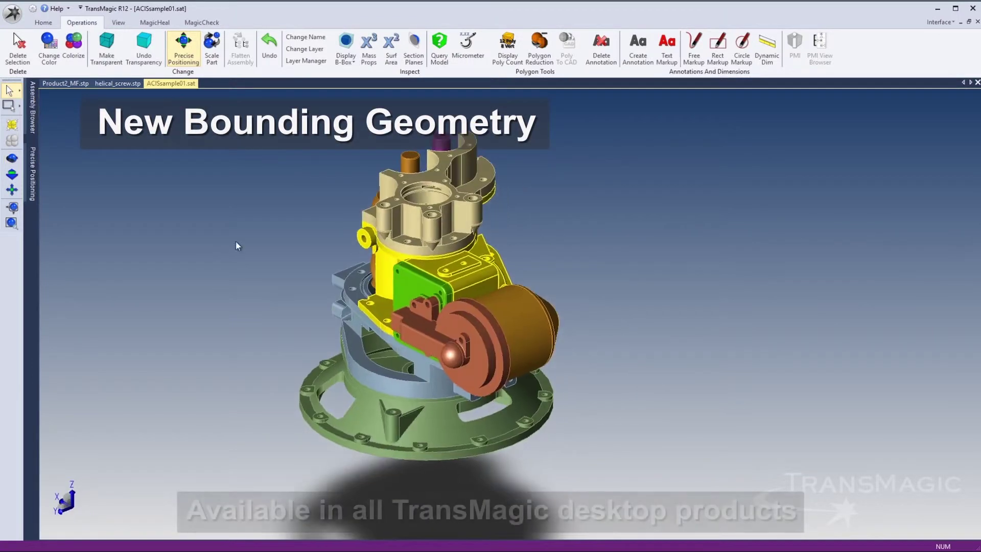
click(346, 51)
click(372, 87)
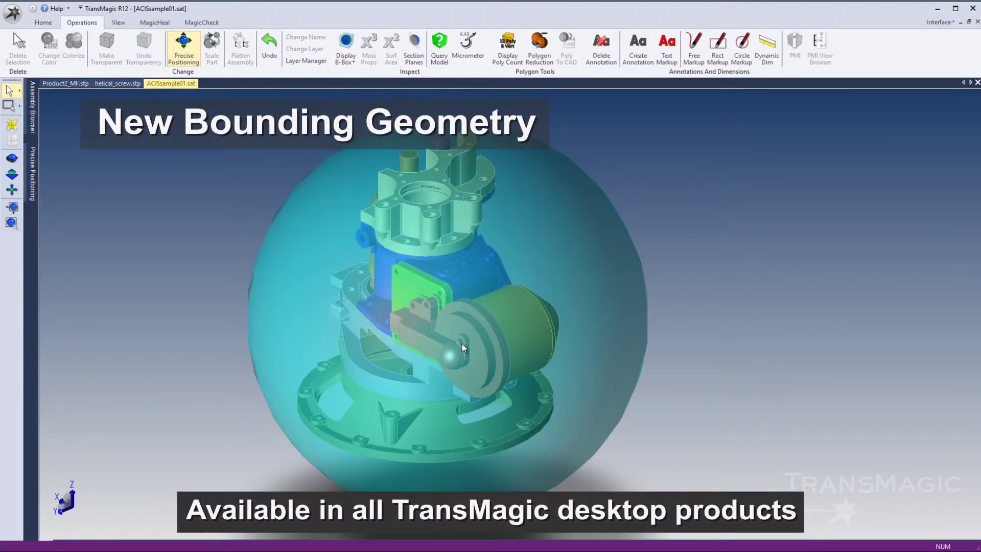
middle_drag(462, 347, 589, 412)
scroll(589, 411, down, 3)
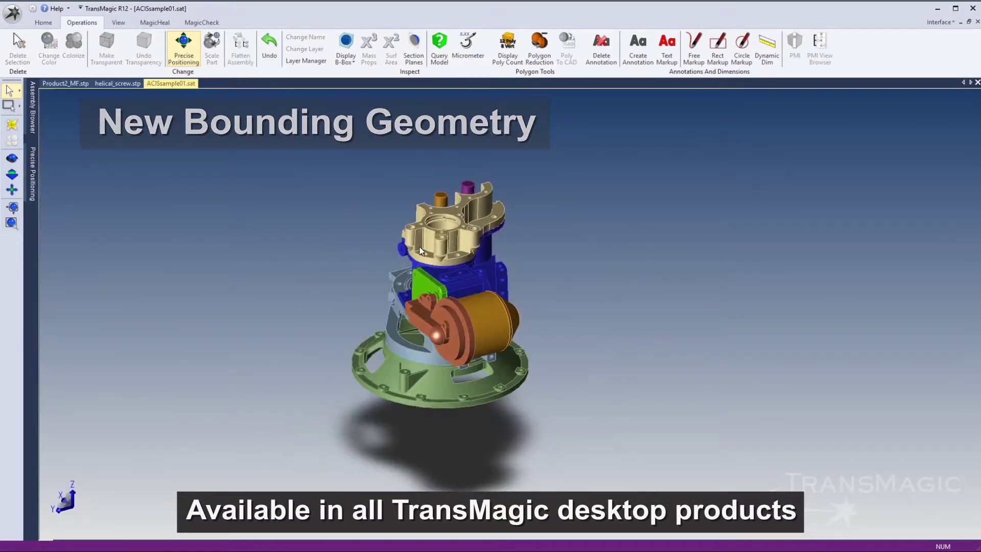
- Isolate the tan upper housing of the ACISsample01 assembly so only that part is shown
click(444, 248)
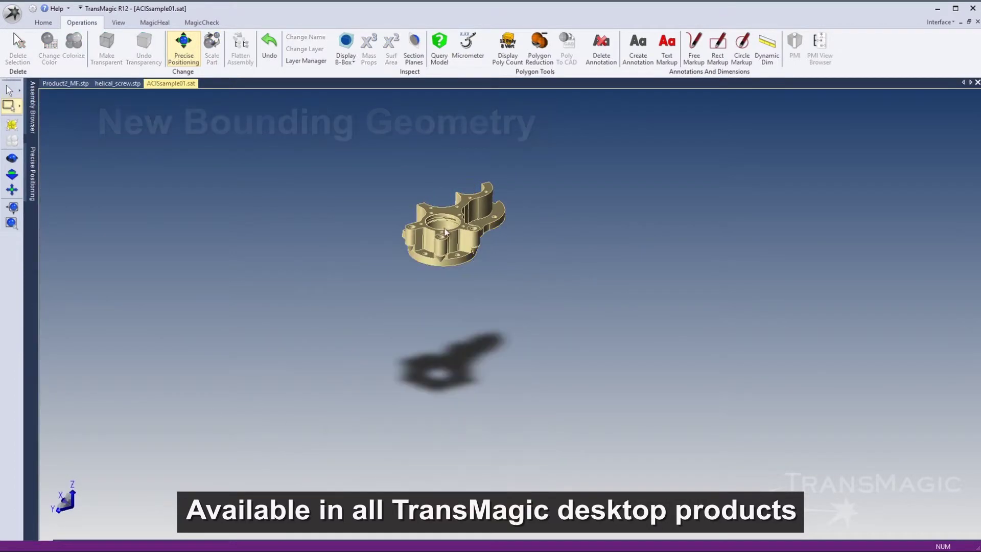
click(9, 90)
click(429, 258)
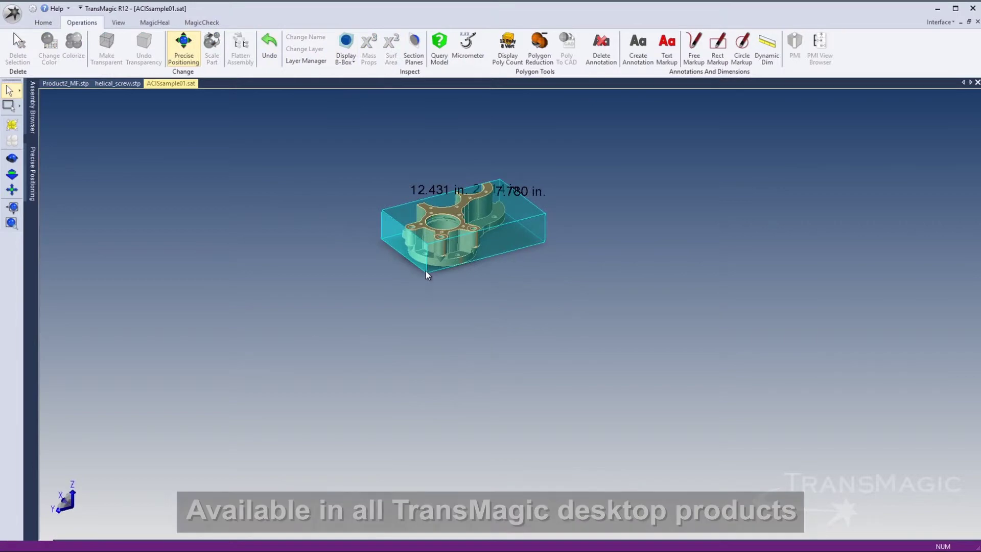
scroll(426, 275, up, 5)
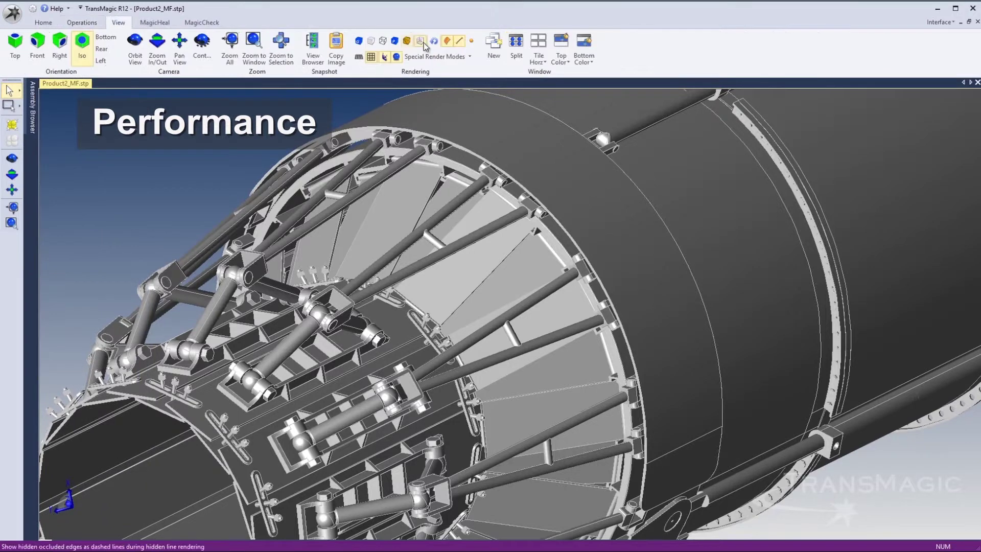
- Redraw the Product2_MF.stp window and measure an edge on the front opening's rim with Dynamic Dim
click(434, 41)
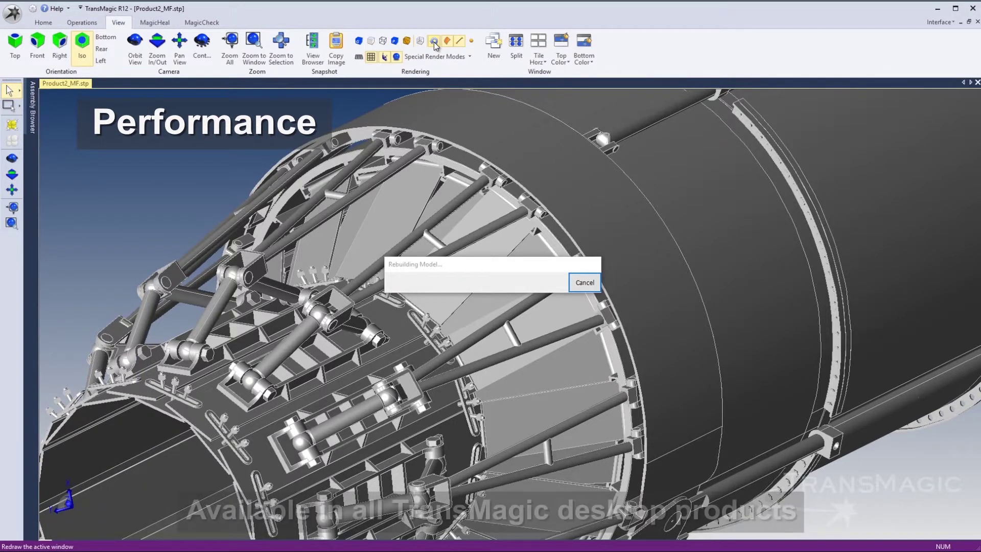
click(405, 199)
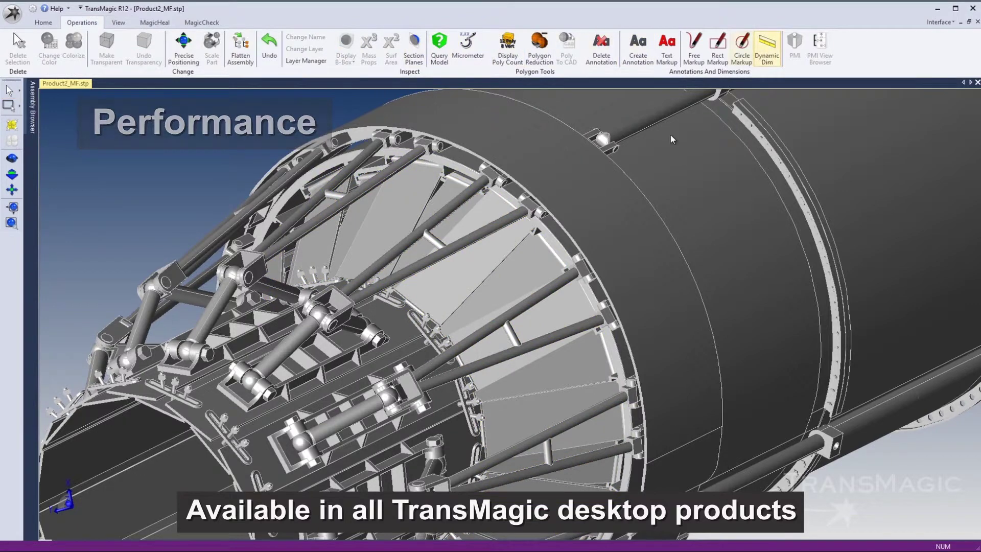
click(222, 460)
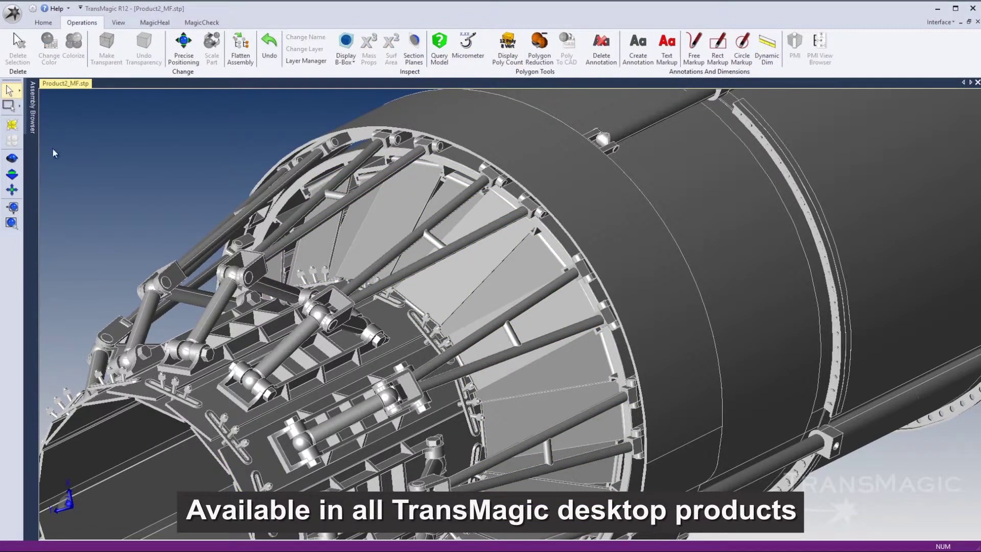
- Select the inner cylindrical part of Product2_MF.stp and break all instances
click(135, 450)
right_click(158, 149)
mouse_move(219, 274)
mouse_move(327, 416)
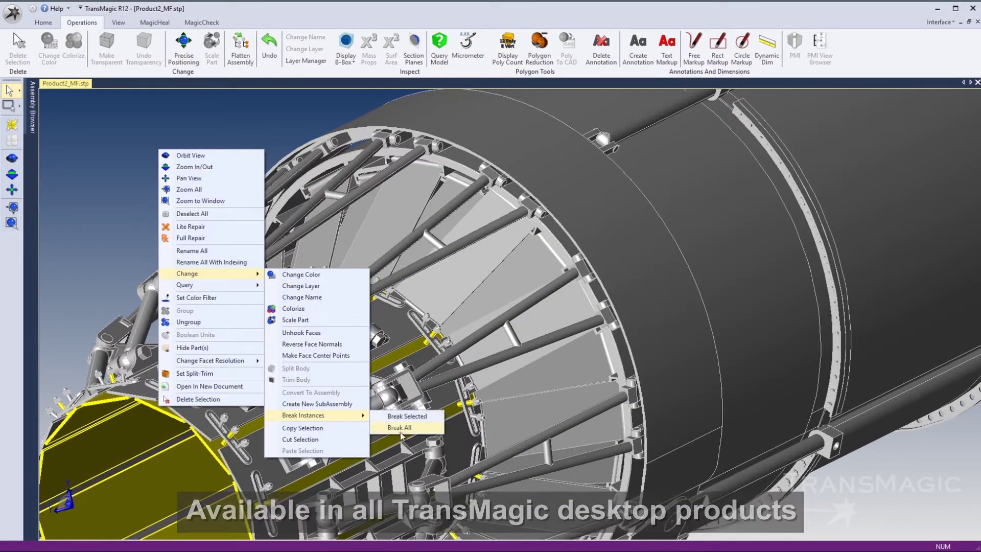
click(401, 432)
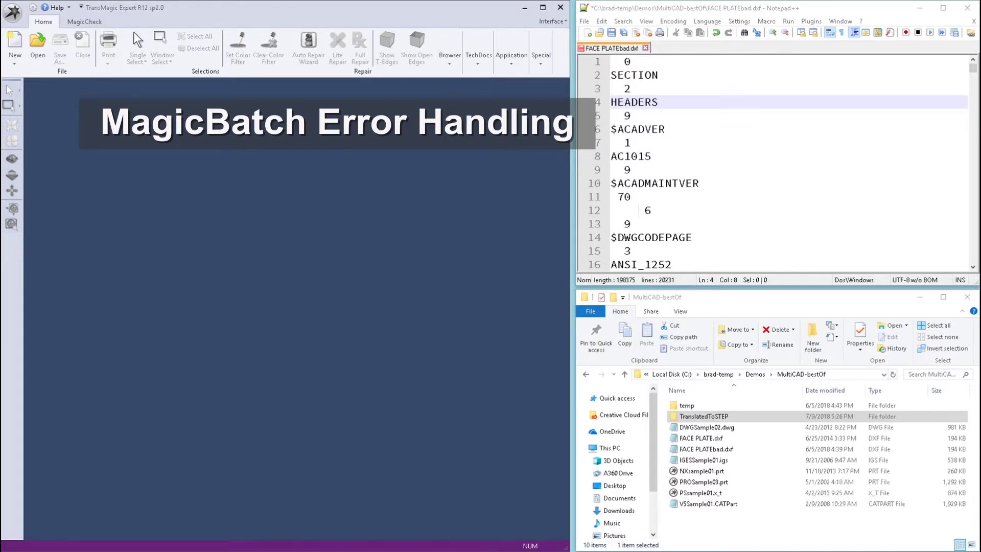
- Open MagicBatch, corrupt FACE PLATEbad.dxf by changing line 4 to HEADERSSSSS and line 5 to 999, and save the file
drag(302, 67, 300, 107)
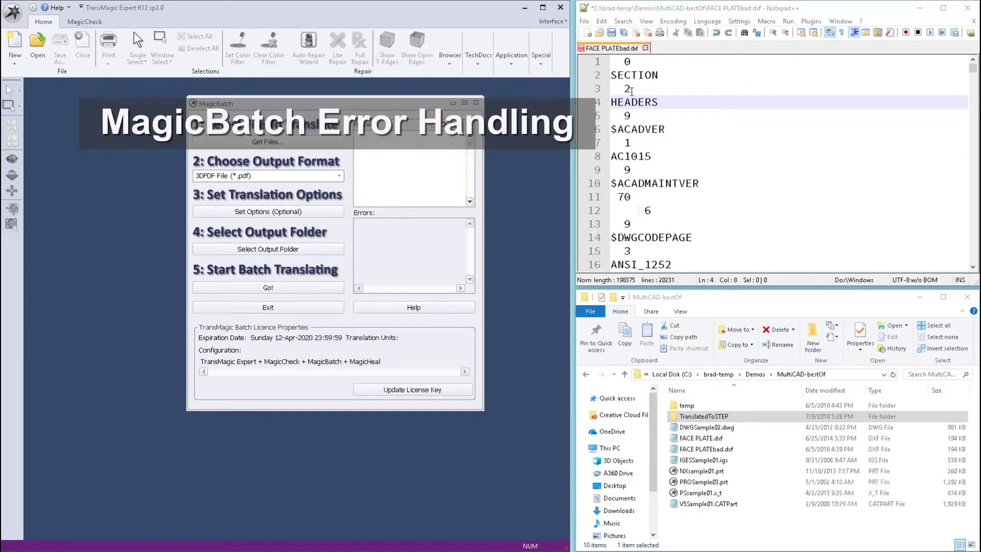
text(SSS)
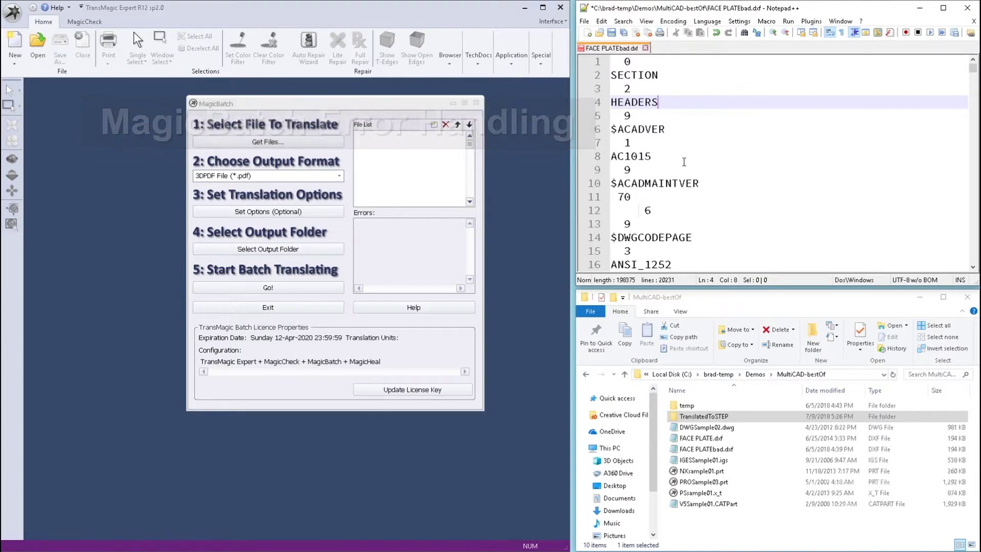
click(633, 115)
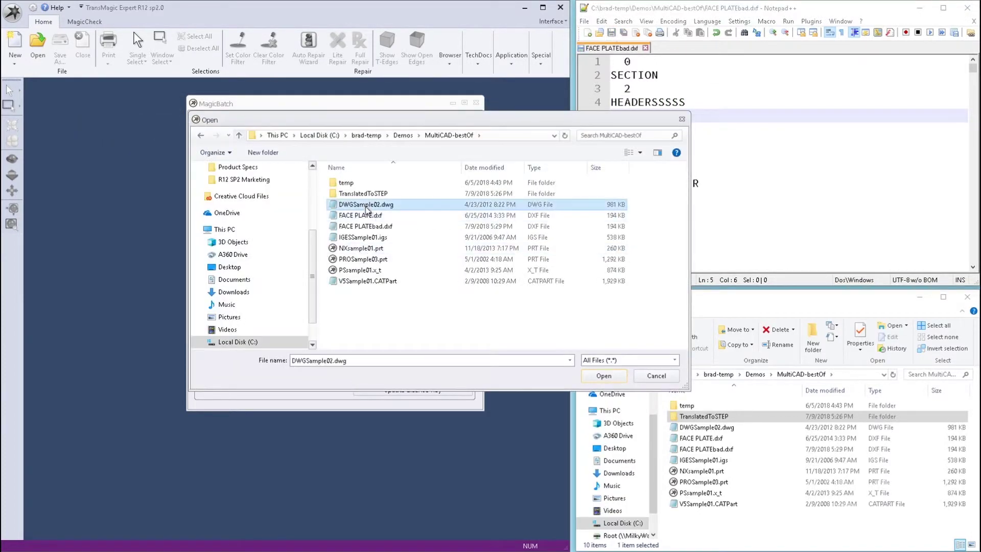
- Batch-translate the CAD files of the MultiCAD-bestOf folder to STEP Part File (*.stp), with TranslatedToSTEP as the output folder
key(Return)
click(339, 175)
scroll(252, 371, down, 5)
click(252, 371)
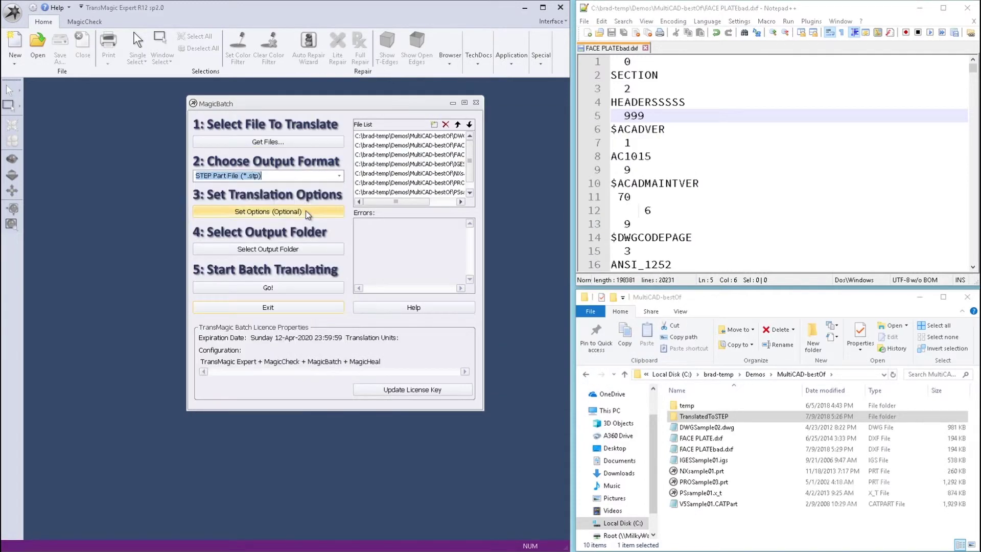
click(268, 249)
click(505, 351)
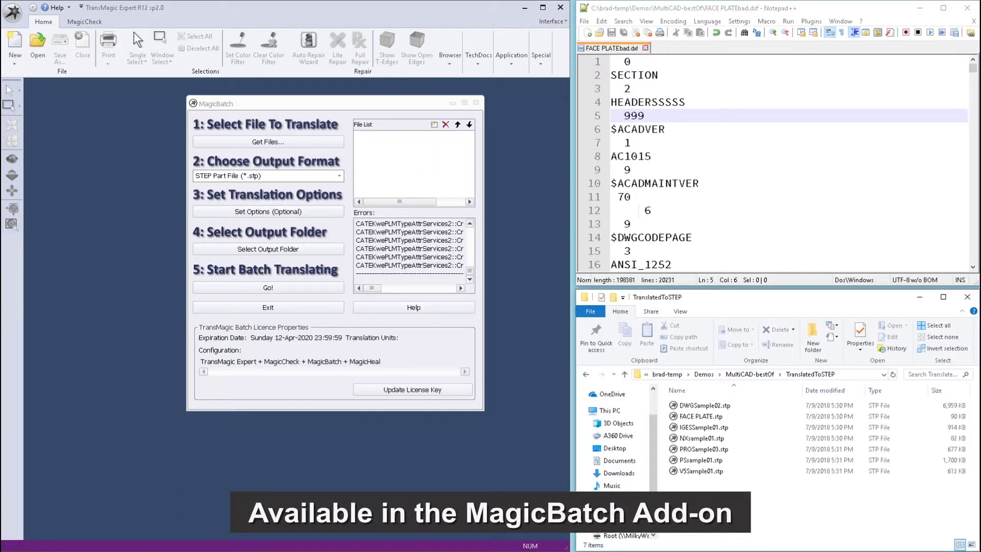
- Examine the MagicBatch error list for the FACE PLATEbad.dxf entry and close MagicBatch
drag(389, 289, 392, 289)
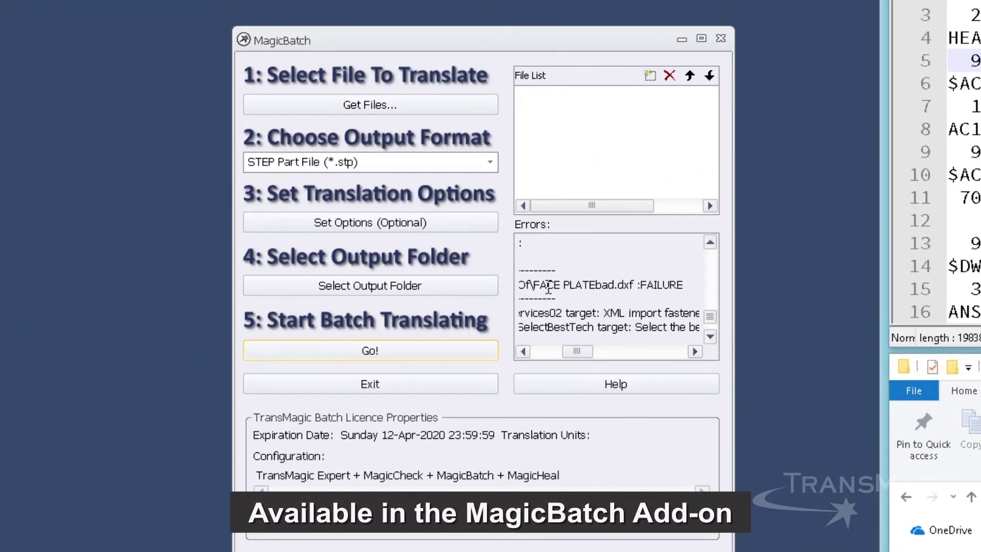
double_click(548, 285)
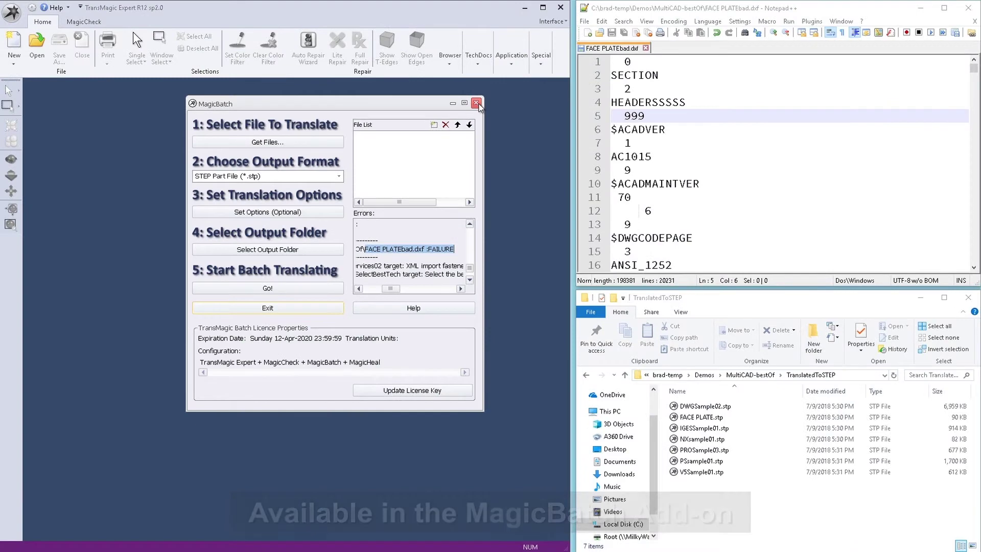
click(476, 103)
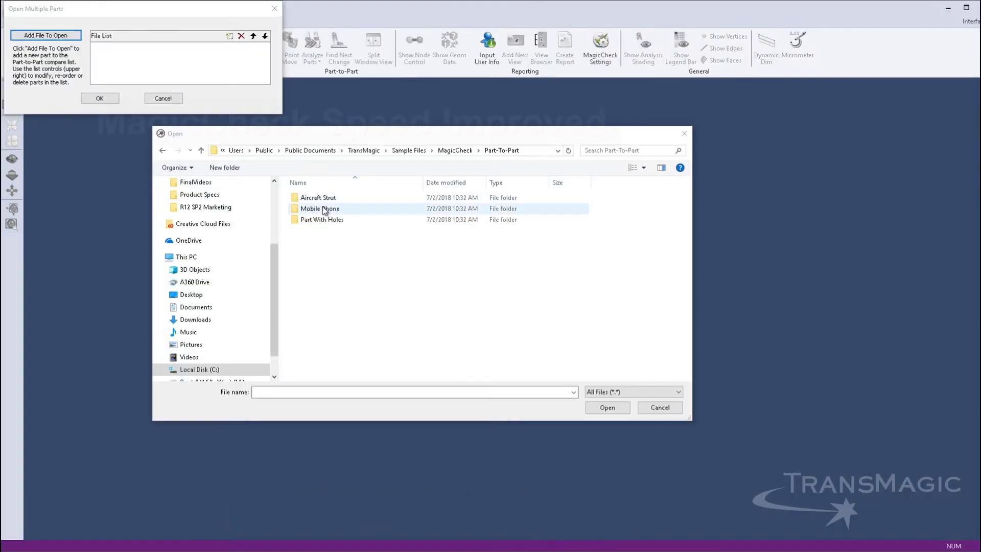
- Open CSE6HDA_25.SLDPRT as source and CSE6HDA_35.SLDPRT as target for a MagicCheck part-to-part comparison
double_click(340, 208)
click(607, 407)
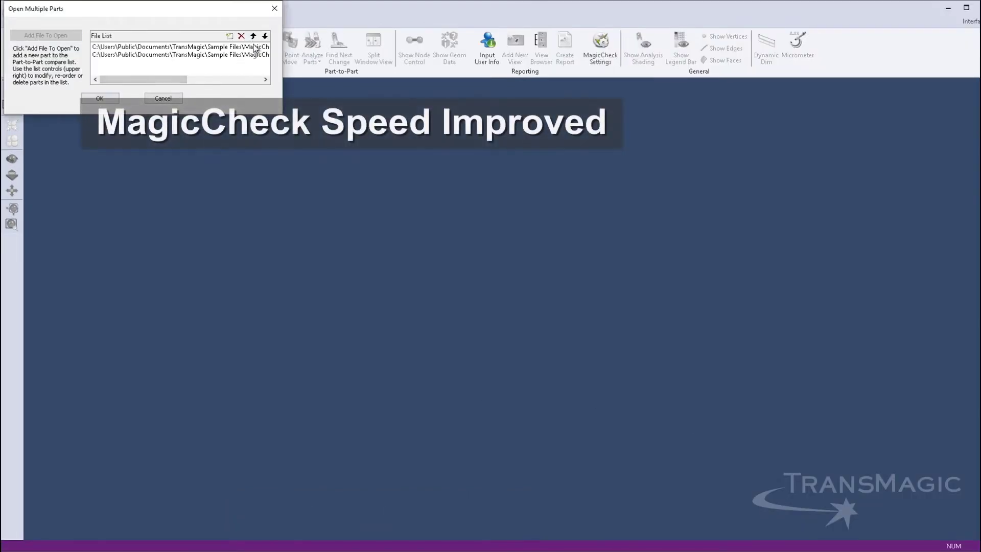
click(106, 98)
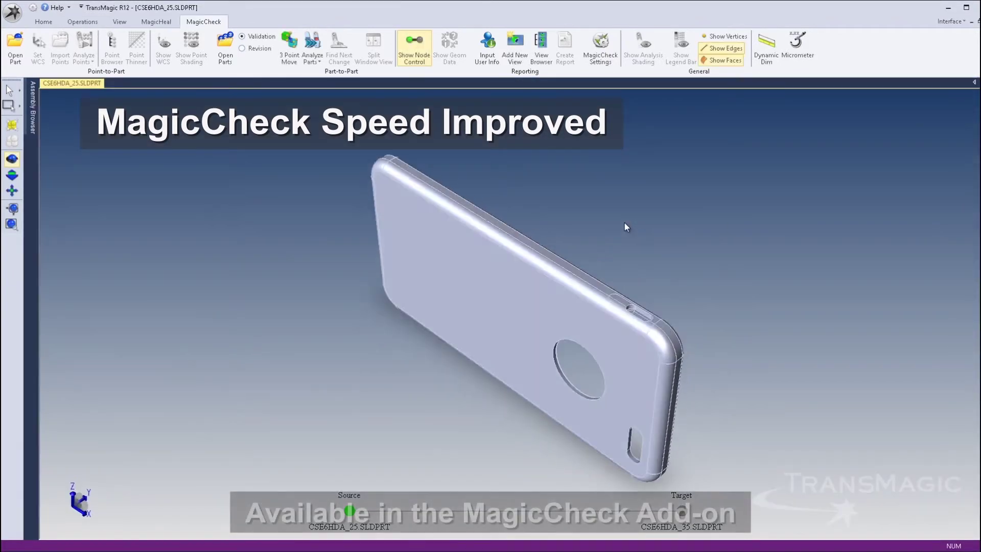
- Set MagicCheck's part-to-part Geom Compare tolerance to 0.001 in and the analysis resolution to its maximum of 2%
click(600, 52)
drag(498, 255, 492, 255)
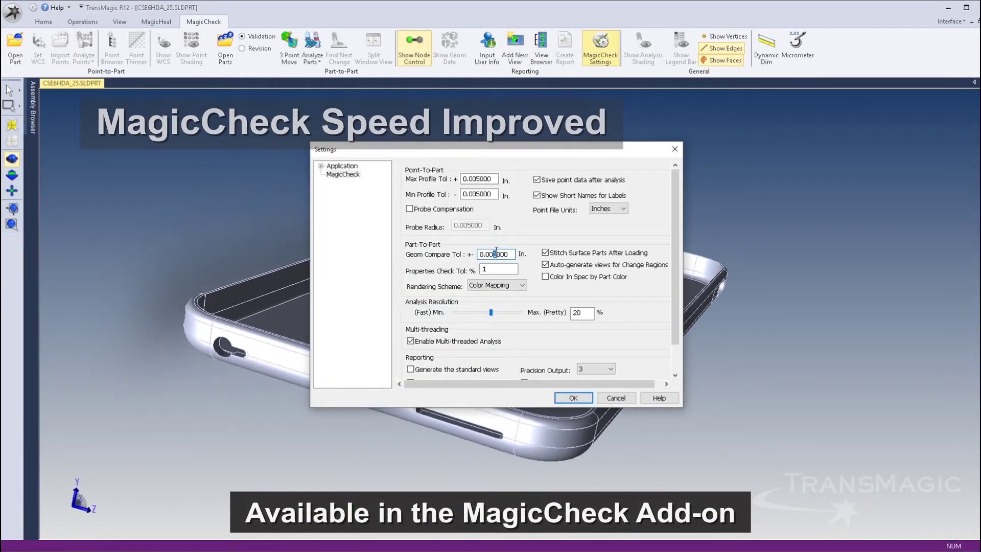
drag(490, 313, 519, 312)
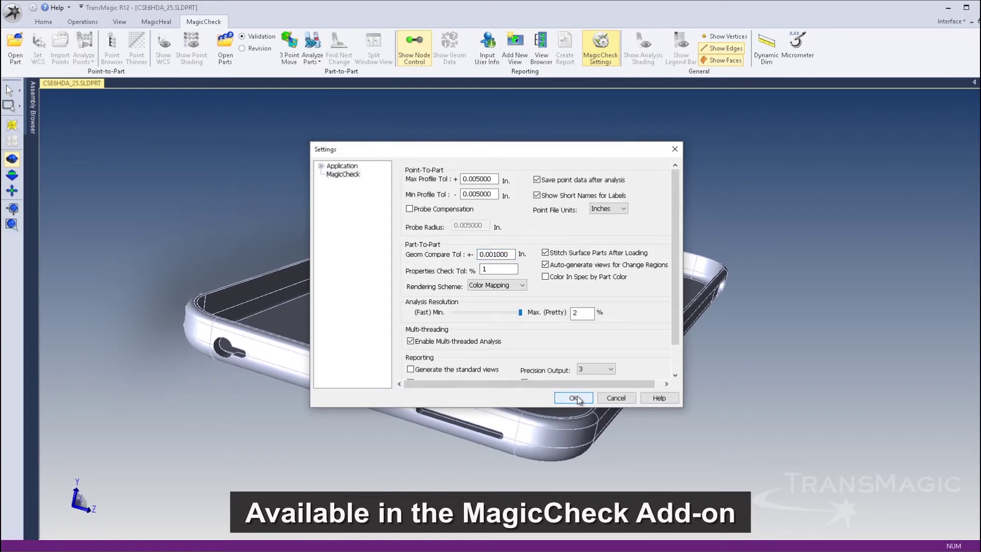
click(573, 397)
- Run the part-to-part analysis of the two phone case parts in Revision mode
click(312, 42)
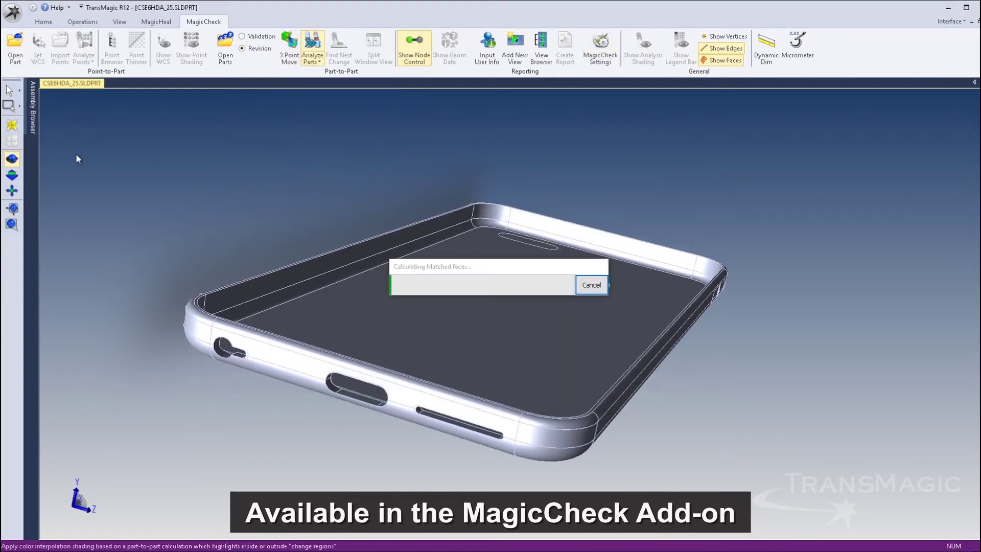